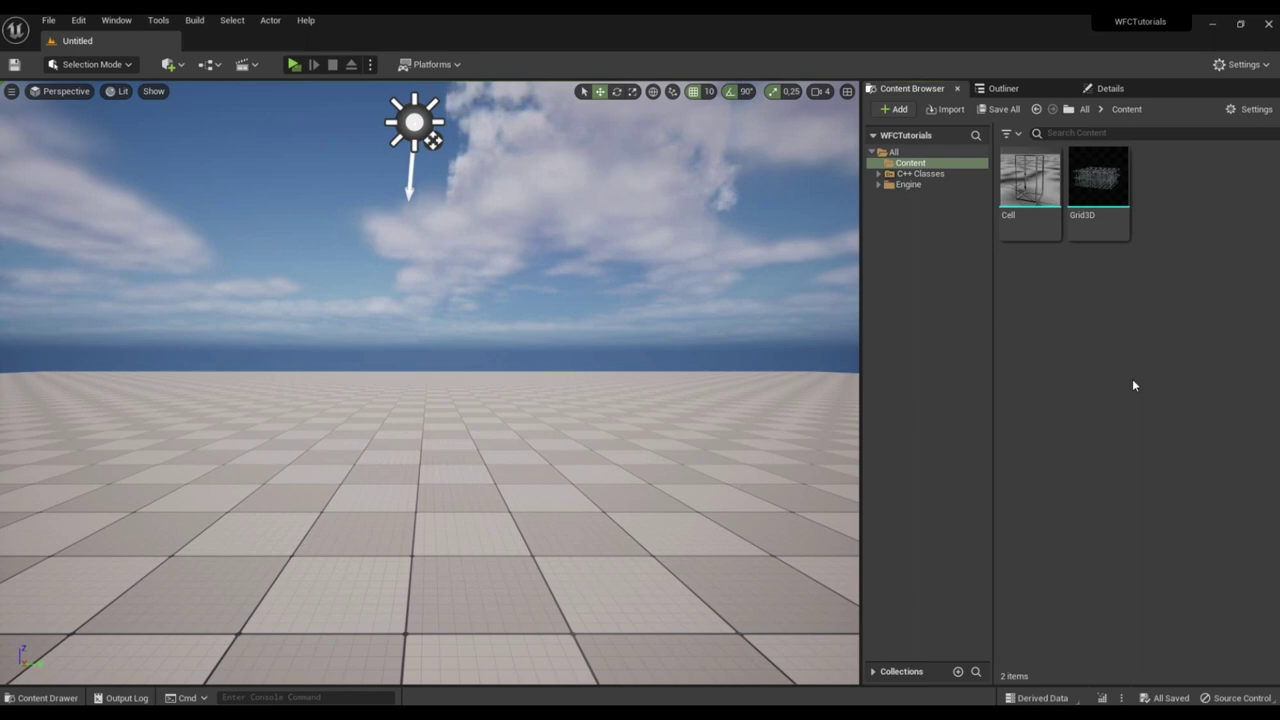
# Place the Grid3D mesh on the checkered floor of the level.
pyautogui.moveTo(648, 409); pyautogui.dragTo(842, 524, button='right')
pyautogui.press('e')
pyautogui.press('d')
pyautogui.press('e')
pyautogui.moveTo(836, 434); pyautogui.dragTo(836, 442, button='right')
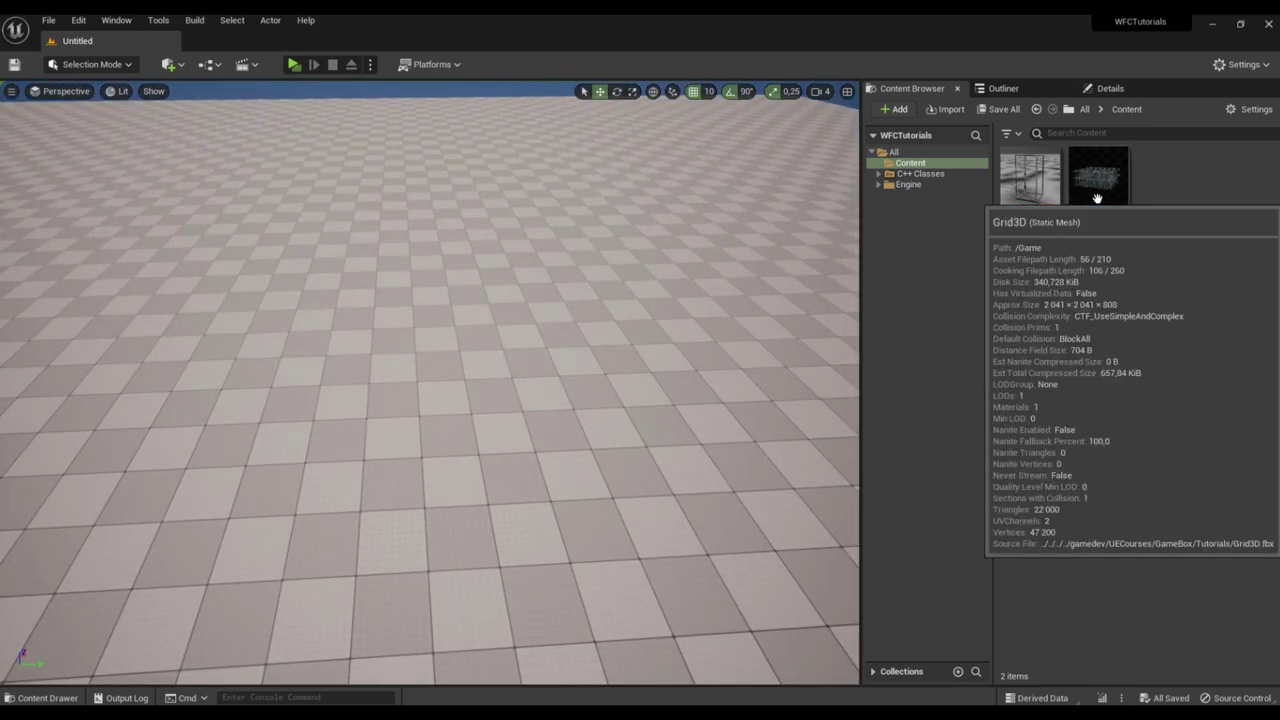
pyautogui.moveTo(1098, 178); pyautogui.dragTo(368, 506)
pyautogui.moveTo(723, 371); pyautogui.dragTo(712, 296, button='right')
pyautogui.press('s')
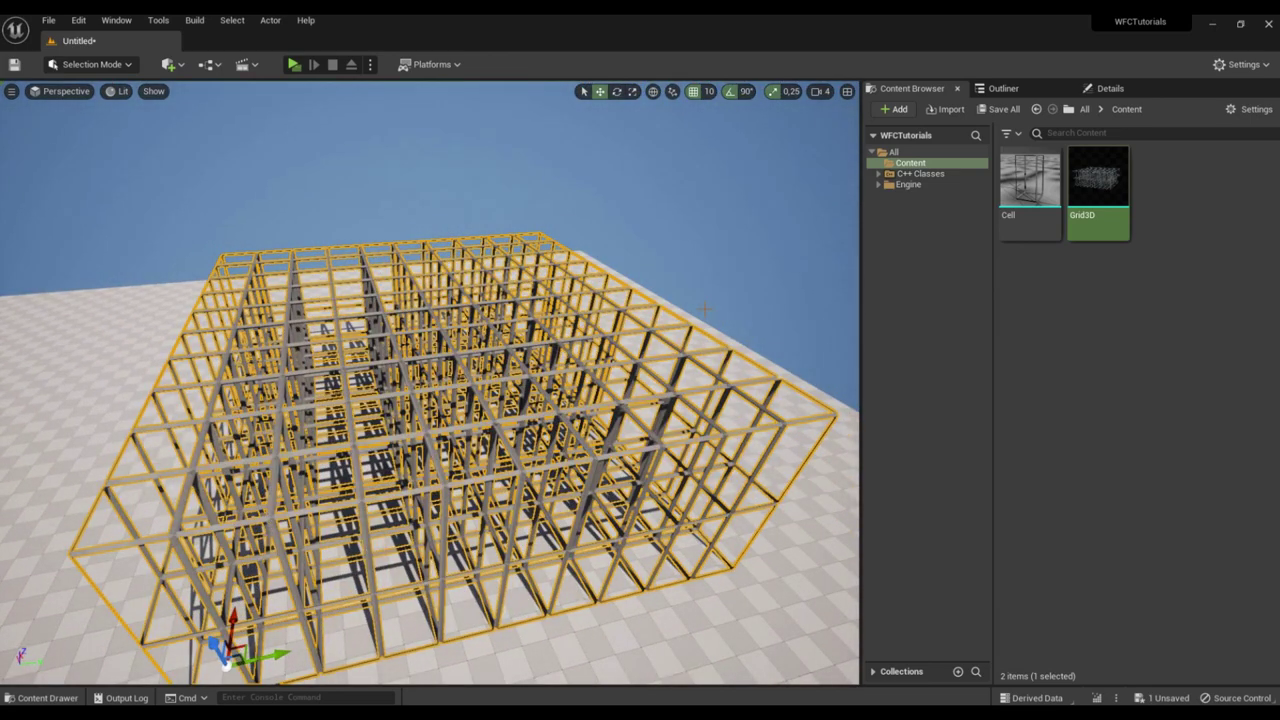
pyautogui.press('a')
pyautogui.moveTo(706, 308); pyautogui.dragTo(736, 323, button='right')
# Place a Cell mesh on the floor beside the 3D grid.
pyautogui.press('g')
pyautogui.press('a')
pyautogui.press('q')
pyautogui.press('d')
pyautogui.press('e')
pyautogui.moveTo(1029, 200); pyautogui.dragTo(347, 478)
pyautogui.moveTo(463, 375); pyautogui.dragTo(463, 375, button='right')
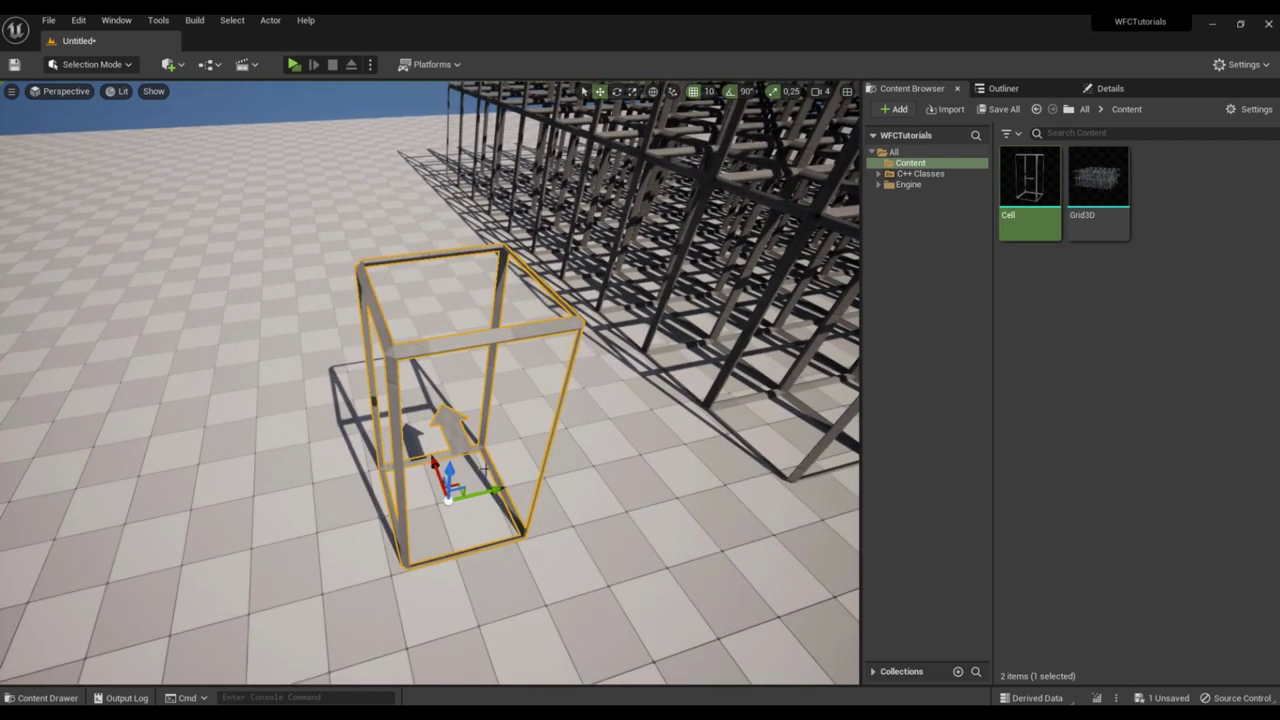
pyautogui.moveTo(463, 375); pyautogui.dragTo(463, 375, button='right')
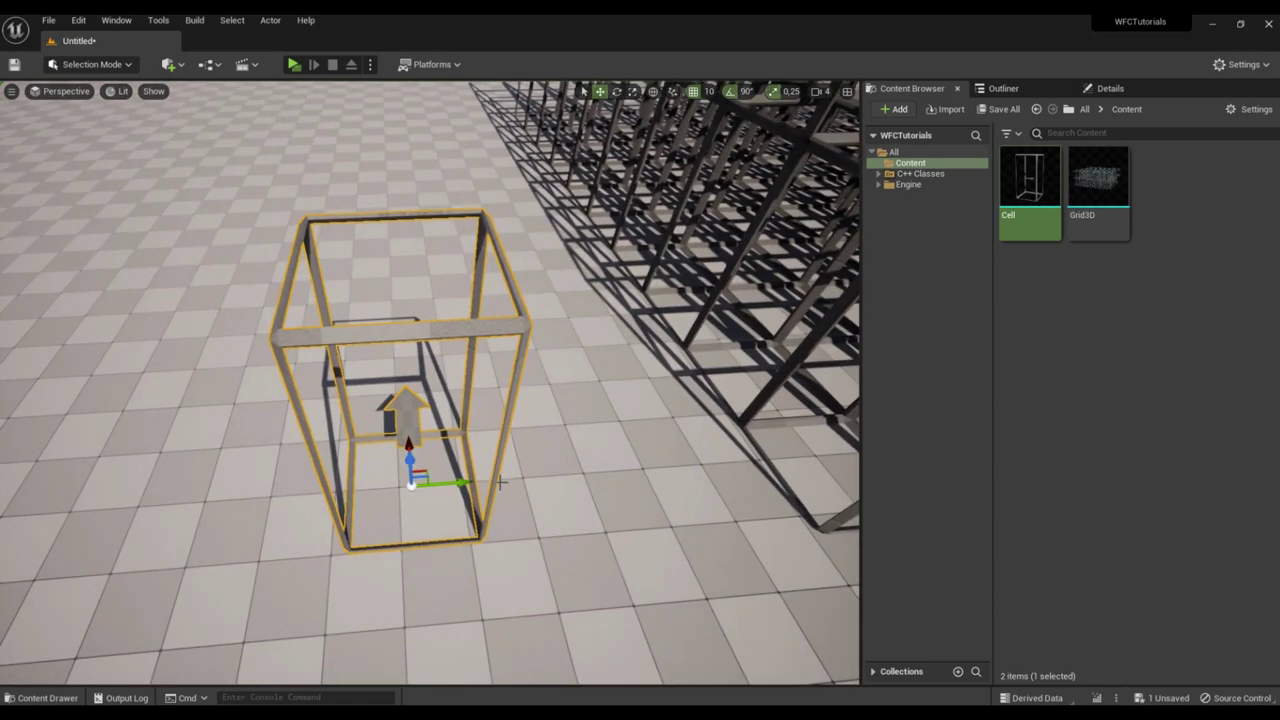
# Scale the placed Cell mesh up along its vertical axis to make it taller.
pyautogui.press('r')
pyautogui.moveTo(546, 457); pyautogui.dragTo(510, 480, button='right')
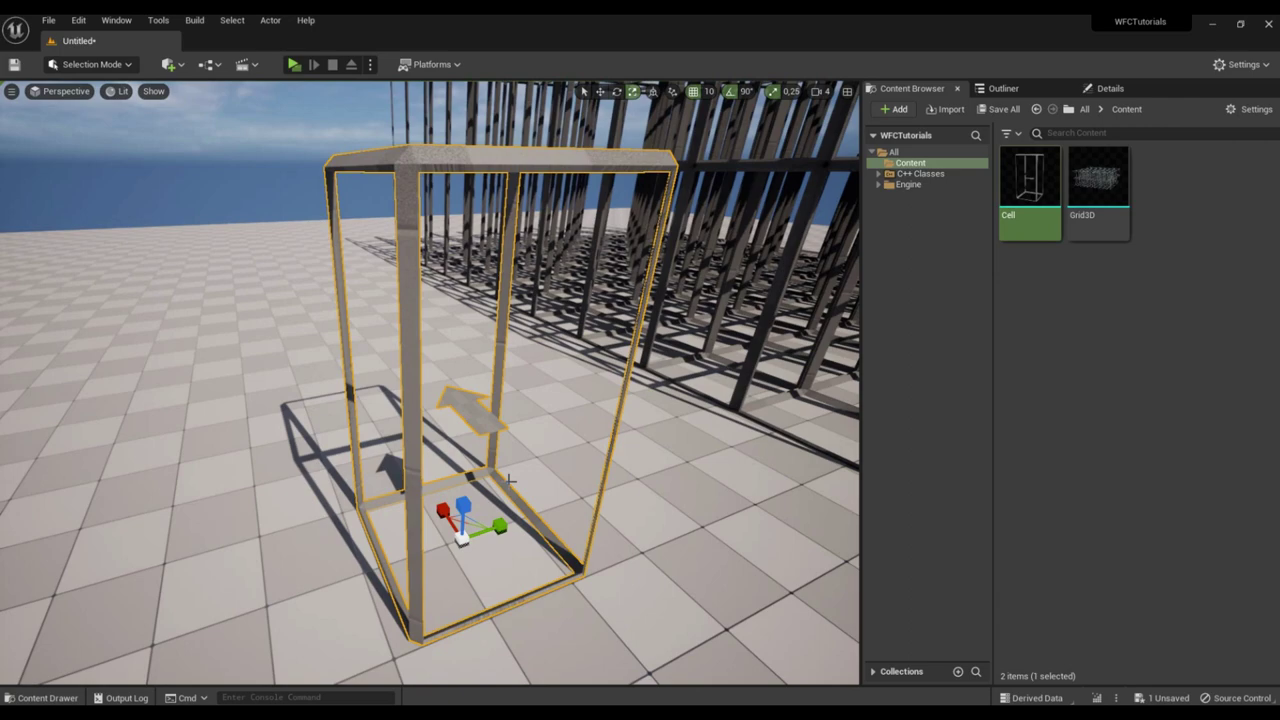
pyautogui.moveTo(463, 505); pyautogui.dragTo(437, 395)
pyautogui.press('f')
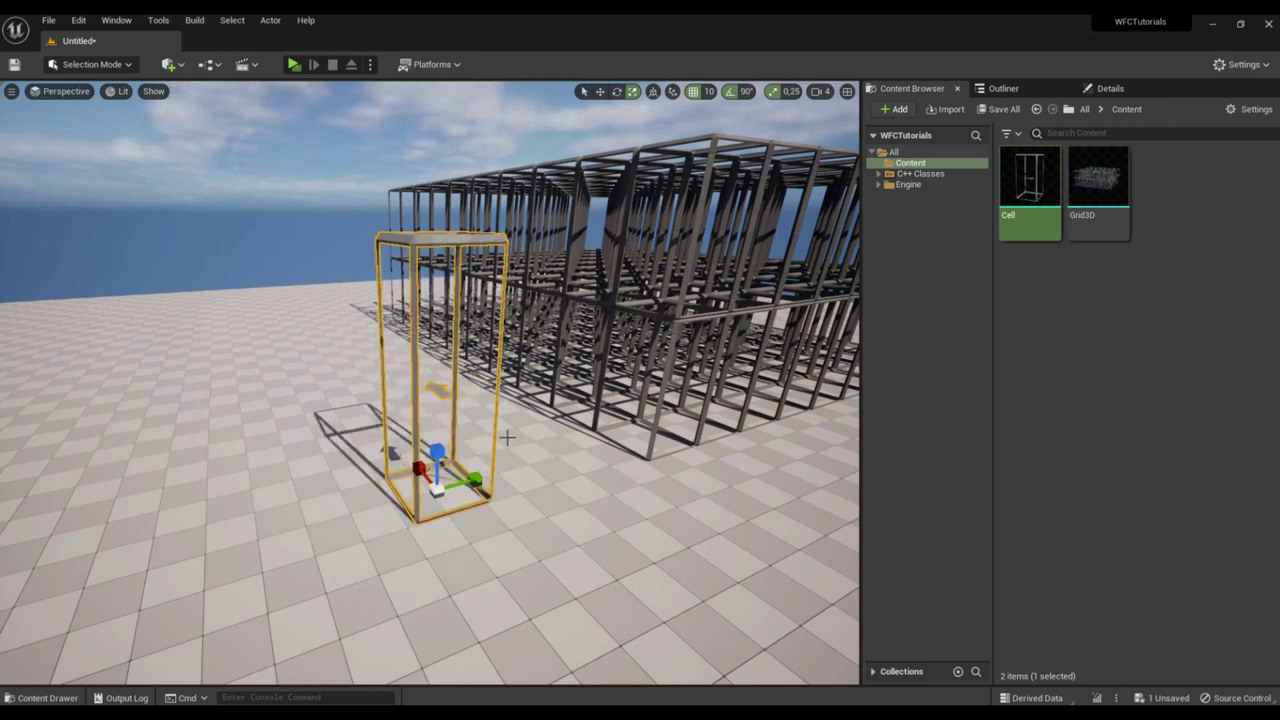
# Examine the stretched cell and the neighbouring 3D grid from several angles and distances.
pyautogui.moveTo(563, 447)
pyautogui.mouseDown(button='right')
pyautogui.moveTo(600, 447)
pyautogui.moveTo(575, 449)
pyautogui.mouseUp(button='right')
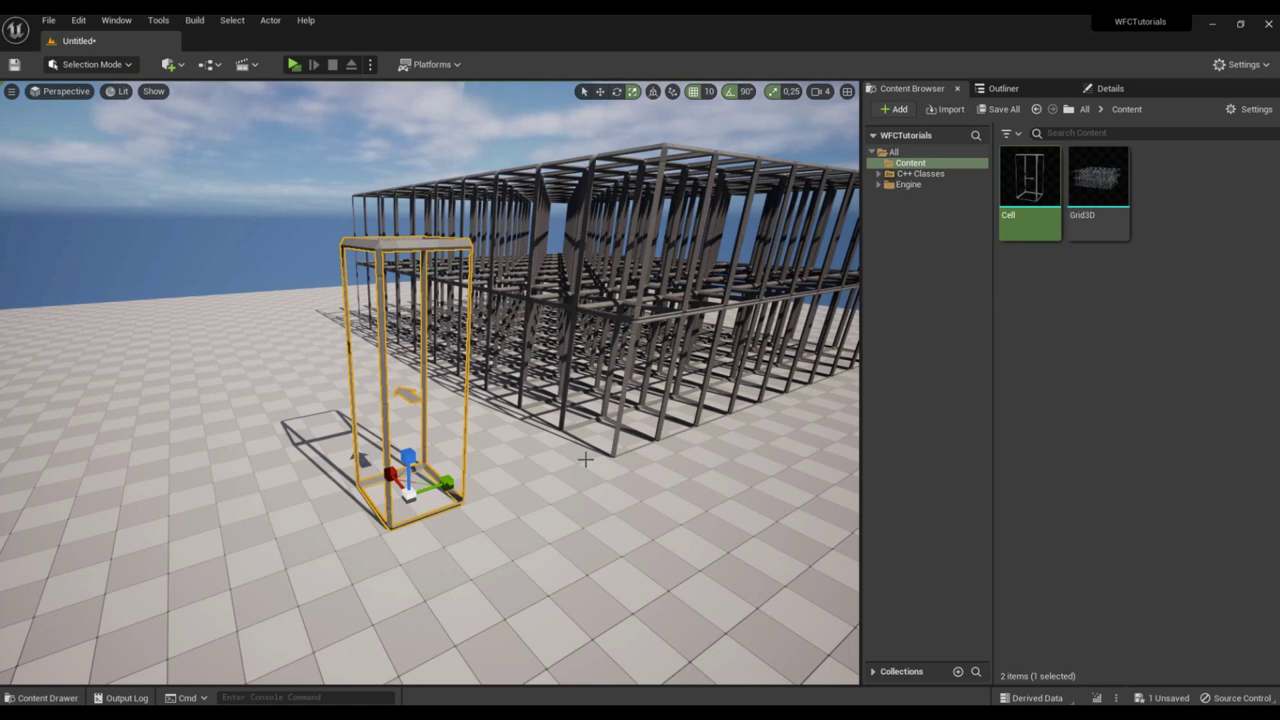
pyautogui.moveTo(581, 457); pyautogui.dragTo(581, 457, button='right')
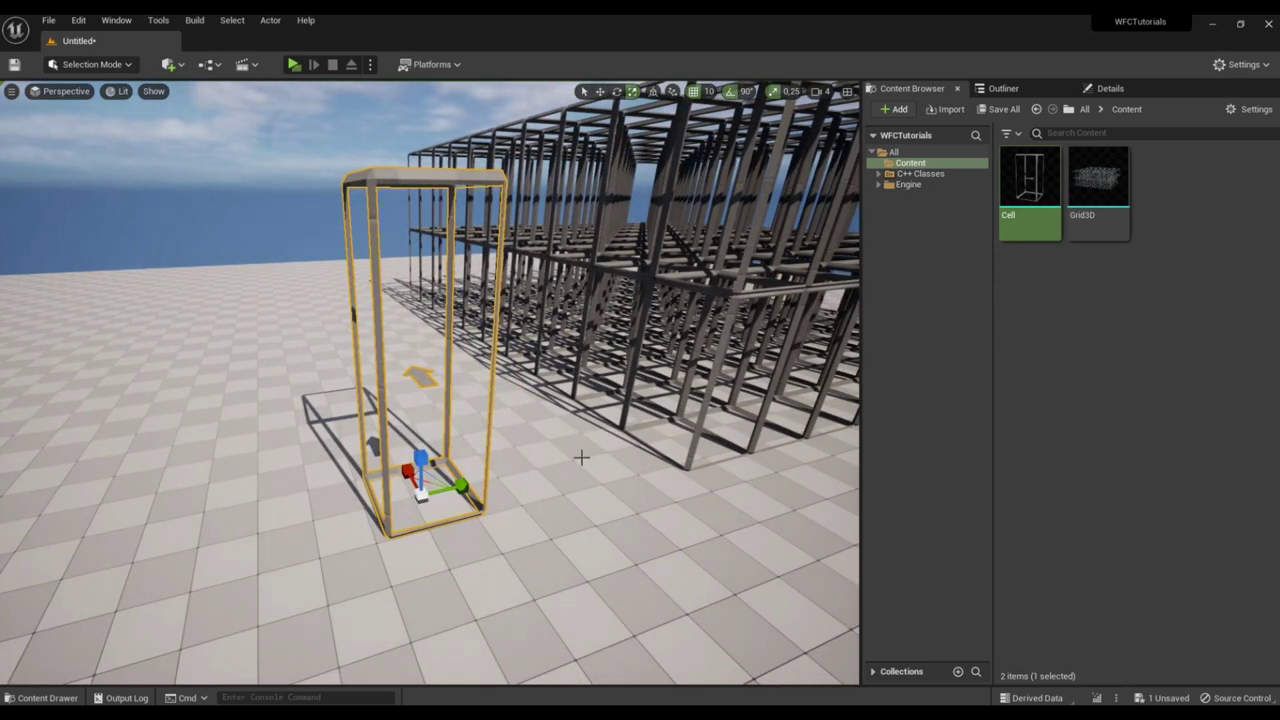
pyautogui.moveTo(653, 360); pyautogui.dragTo(653, 360, button='right')
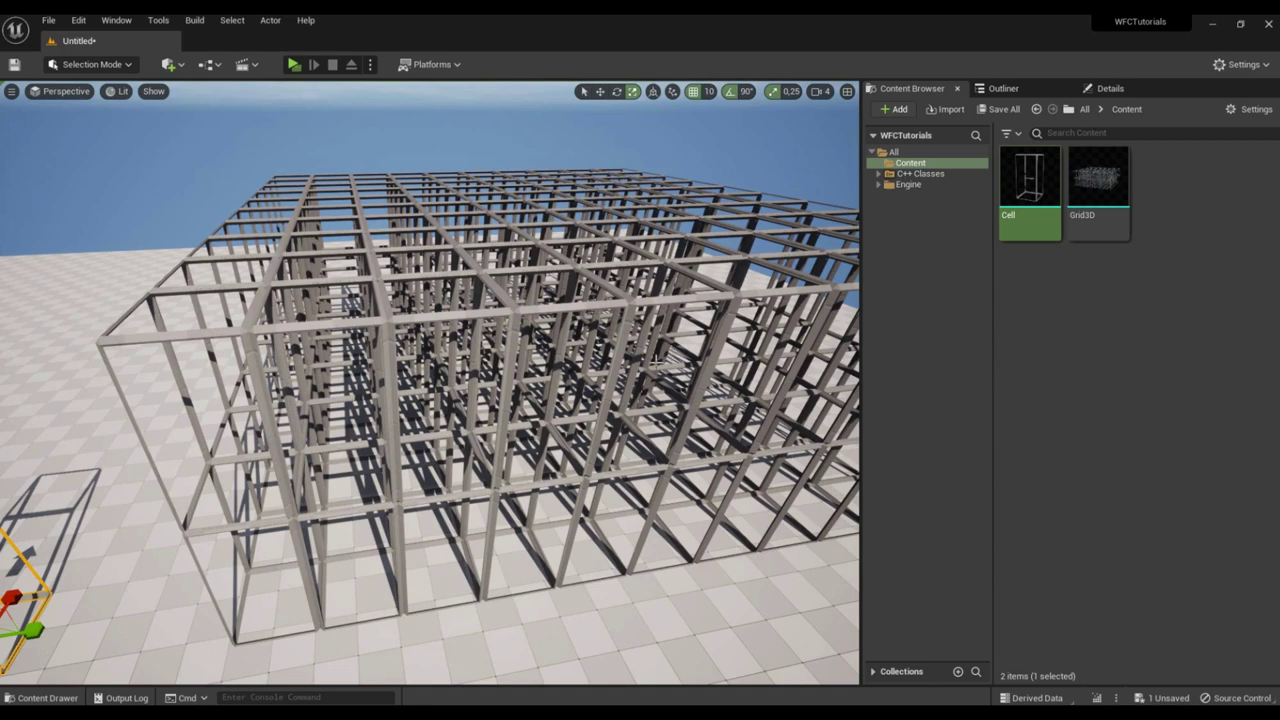
pyautogui.moveTo(648, 364); pyautogui.dragTo(648, 364, button='right')
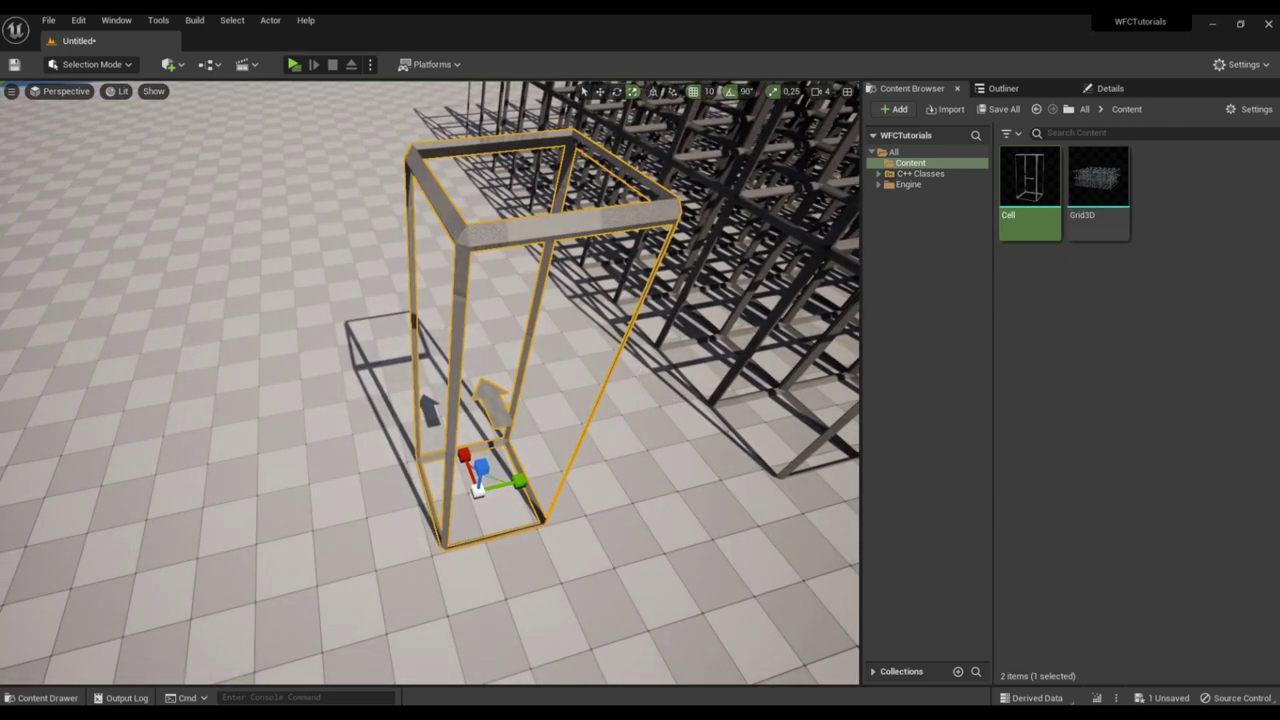
pyautogui.moveTo(624, 423); pyautogui.dragTo(624, 423, button='right')
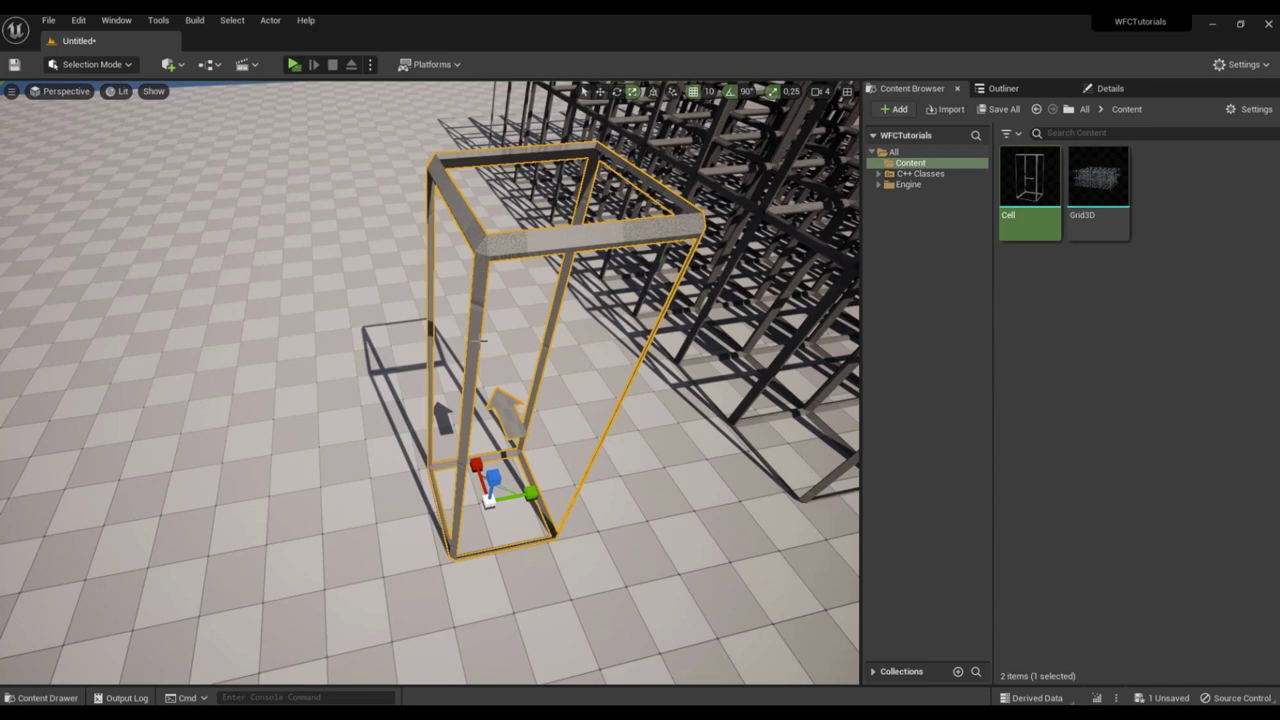
pyautogui.press('w')
pyautogui.moveTo(571, 654); pyautogui.dragTo(571, 654, button='right')
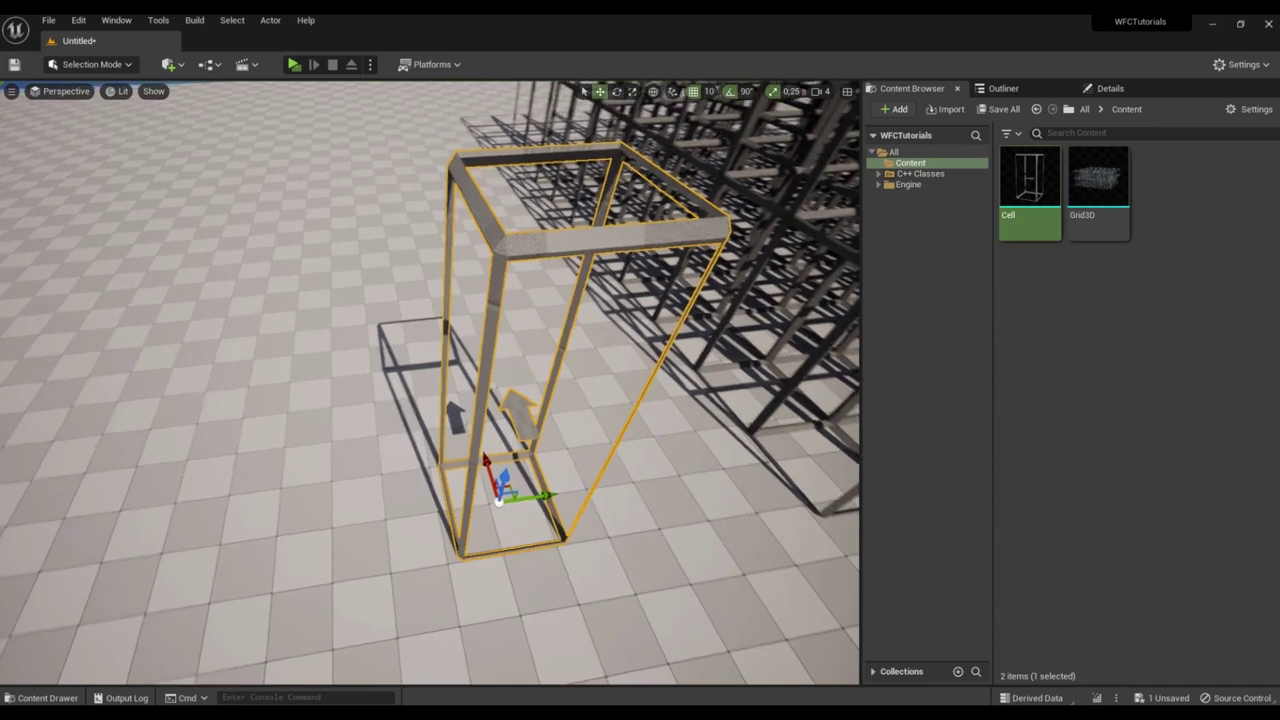
pyautogui.moveTo(410, 455); pyautogui.dragTo(410, 455, button='right')
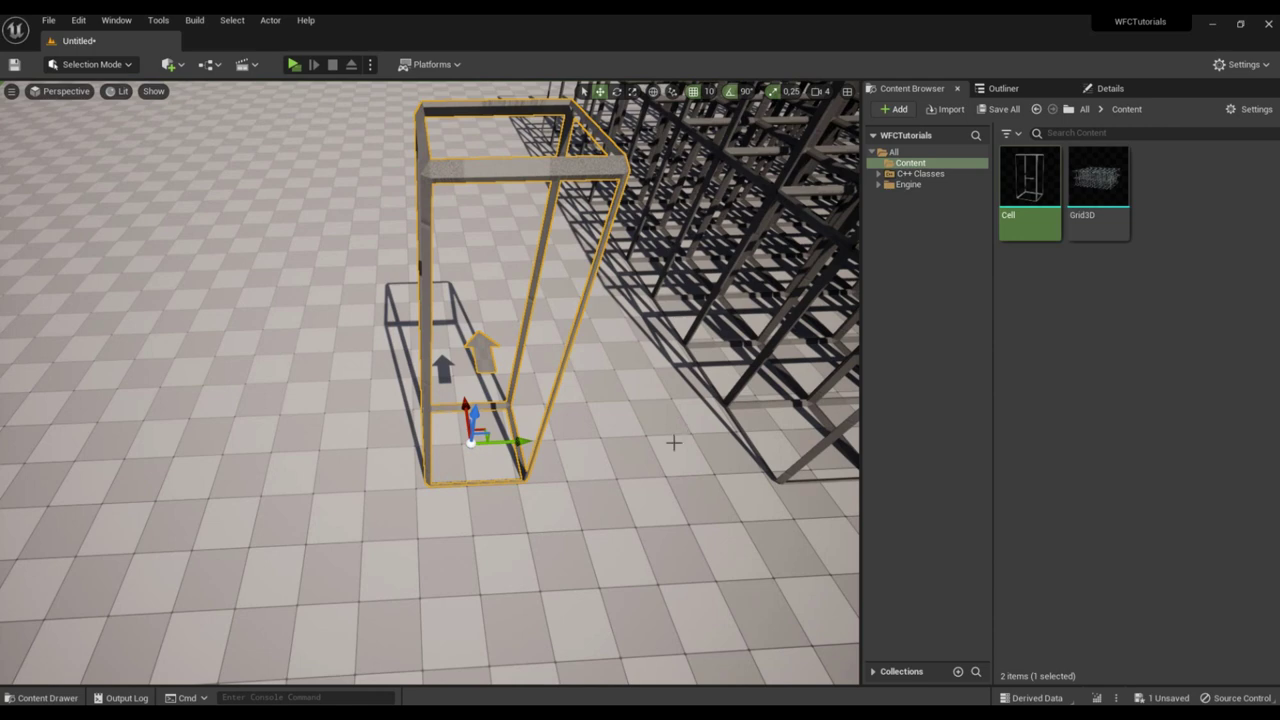
pyautogui.moveTo(470, 550); pyautogui.dragTo(470, 550, button='right')
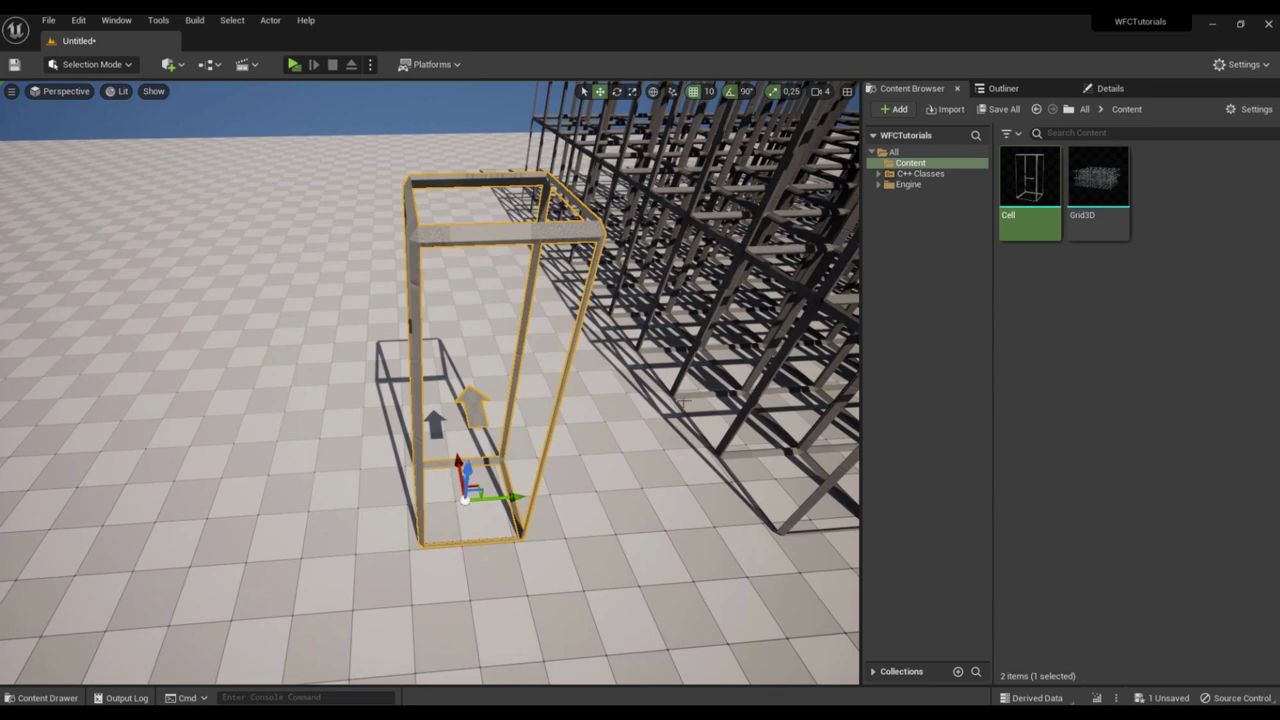
pyautogui.moveTo(683, 402); pyautogui.dragTo(690, 388, button='right')
pyautogui.press('s')
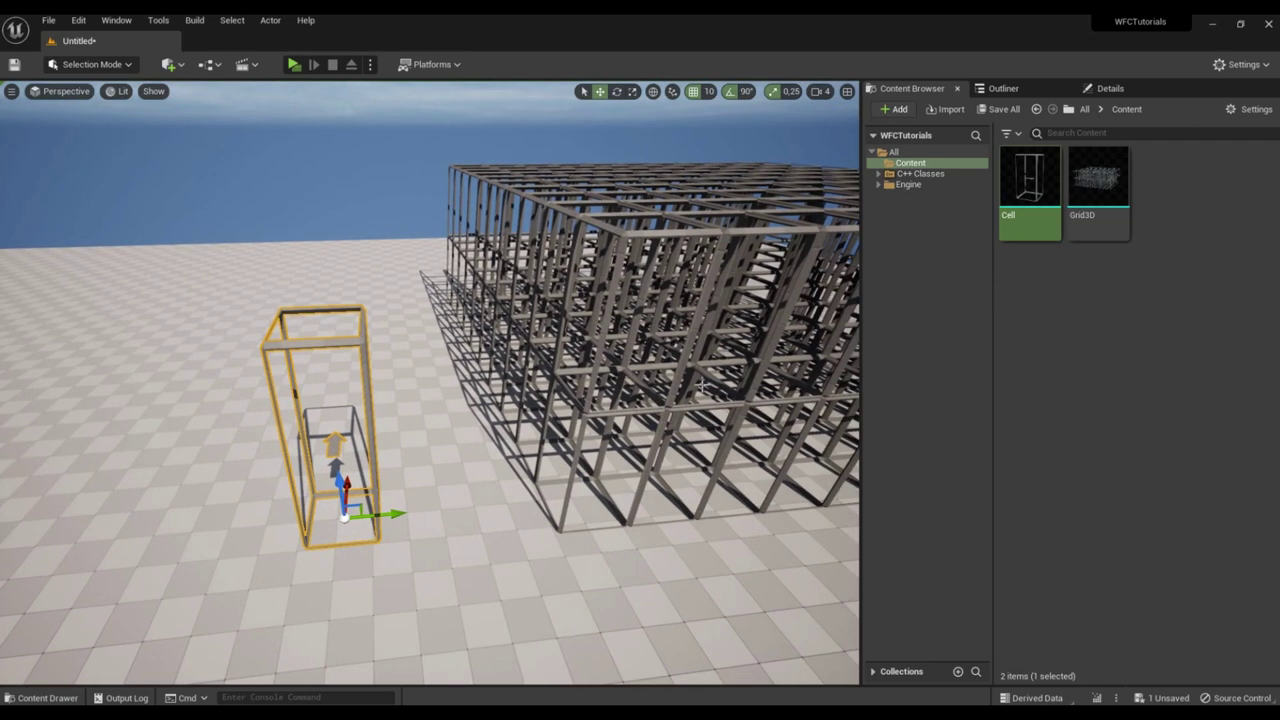
# Search the project's plugins for "Wave" and check whether Wave Function Collapse 3D is enabled.
pyautogui.click(79, 21)
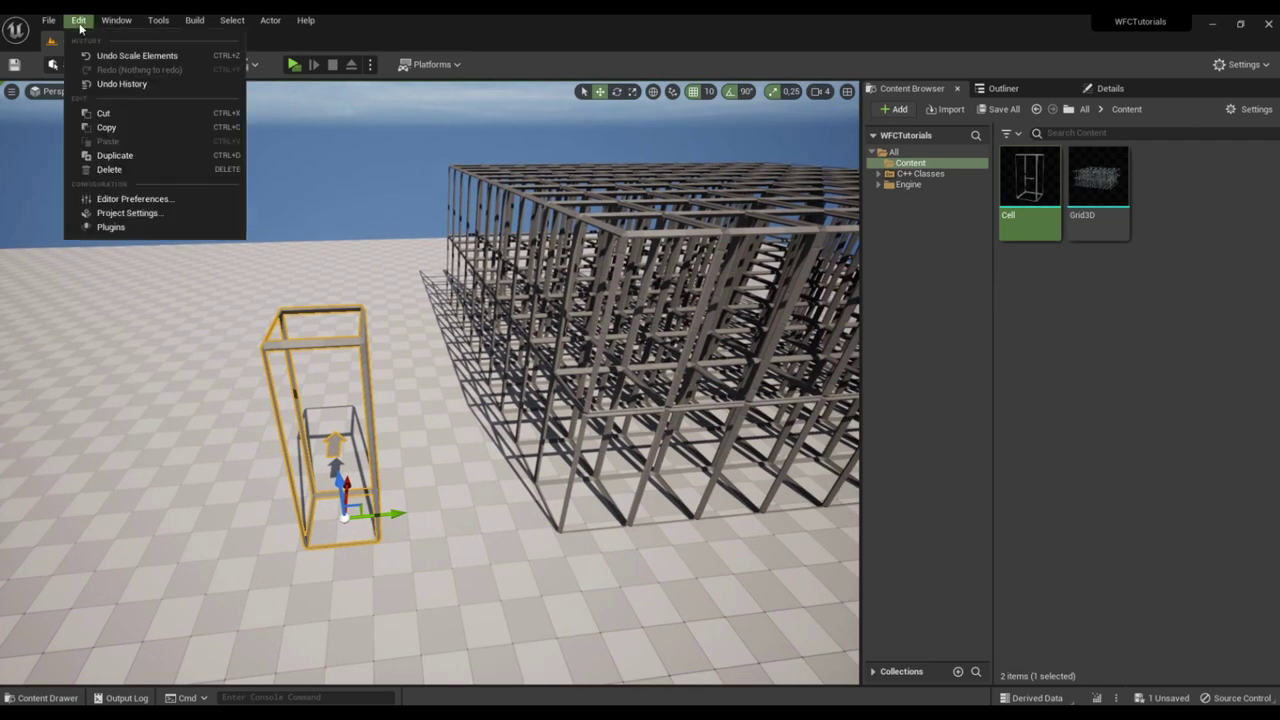
pyautogui.click(112, 227)
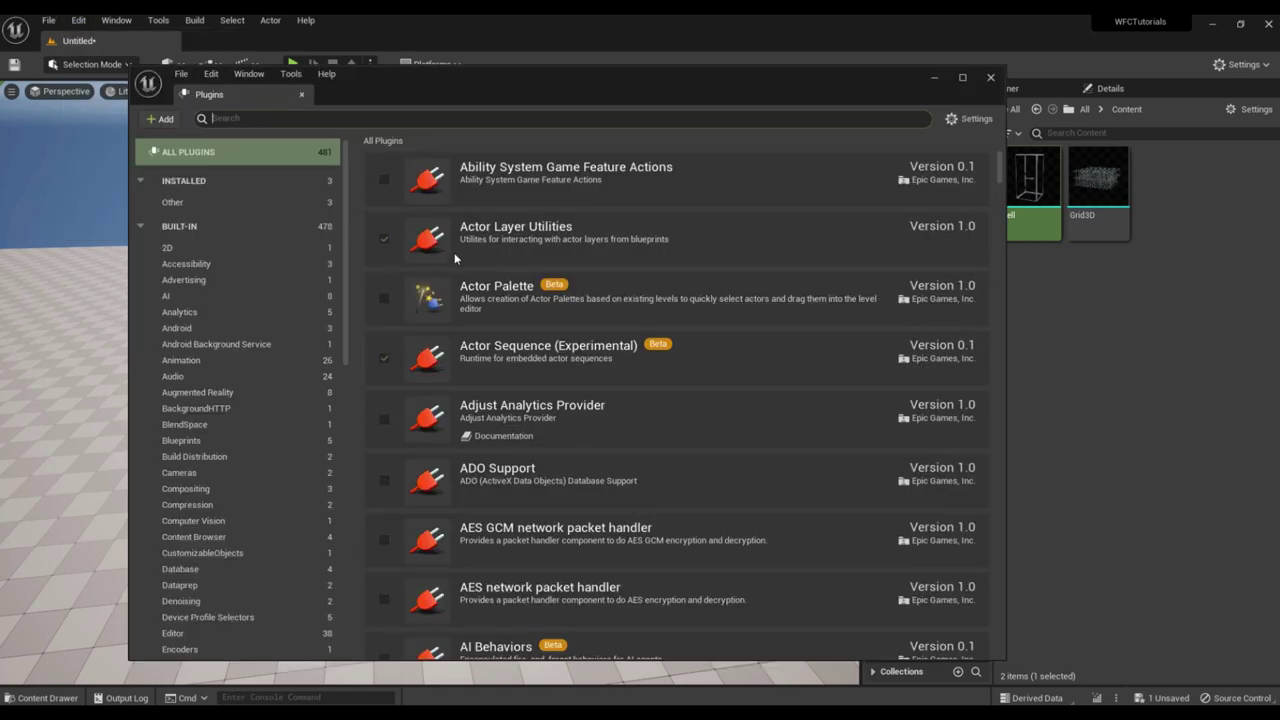
pyautogui.click(236, 118)
pyautogui.write('Wave')
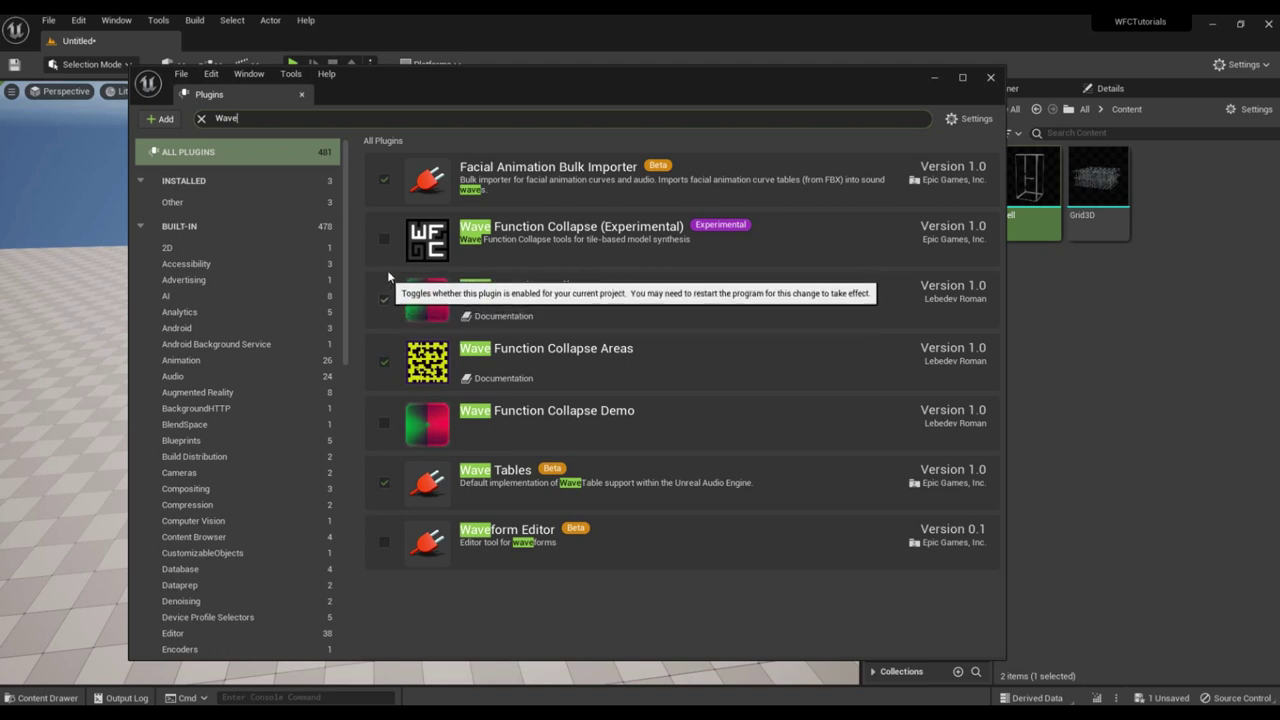
pyautogui.click(384, 300)
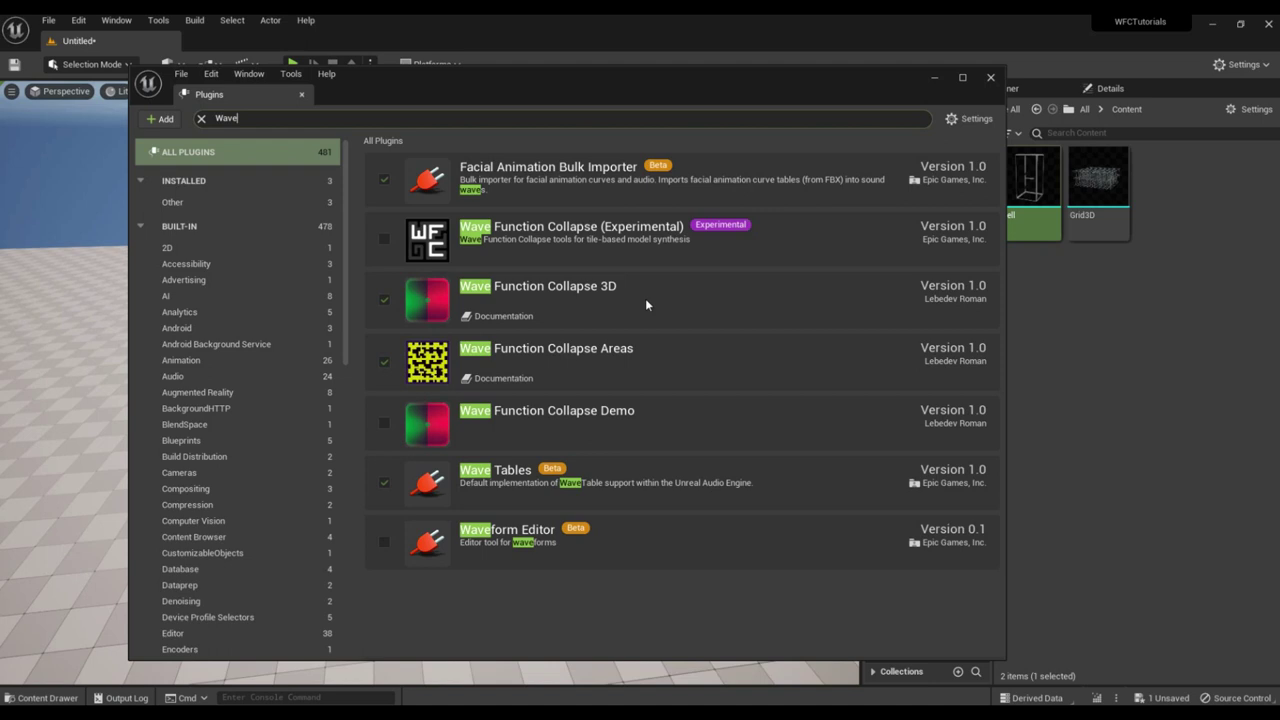
pyautogui.click(990, 78)
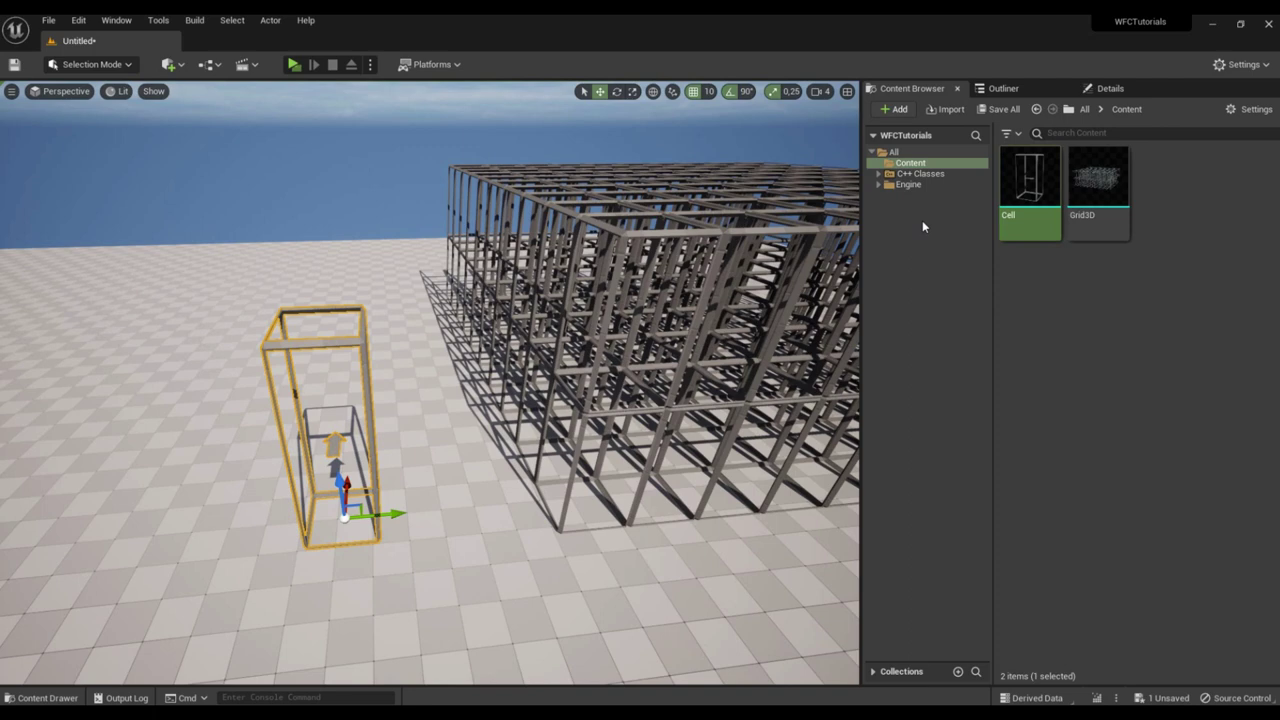
# Browse the engine's plugin folders and open Wave Function Collapse 3D Content.
pyautogui.click(878, 184)
pyautogui.click(900, 185)
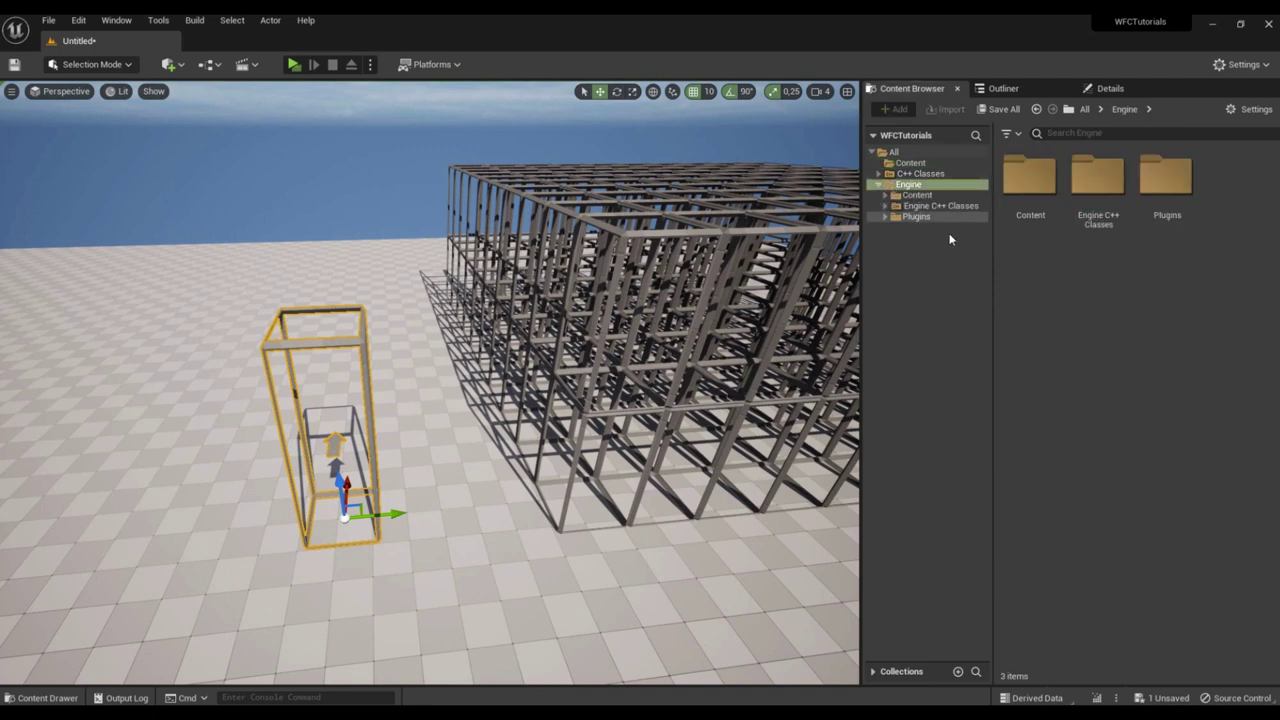
pyautogui.click(905, 217)
pyautogui.click(885, 216)
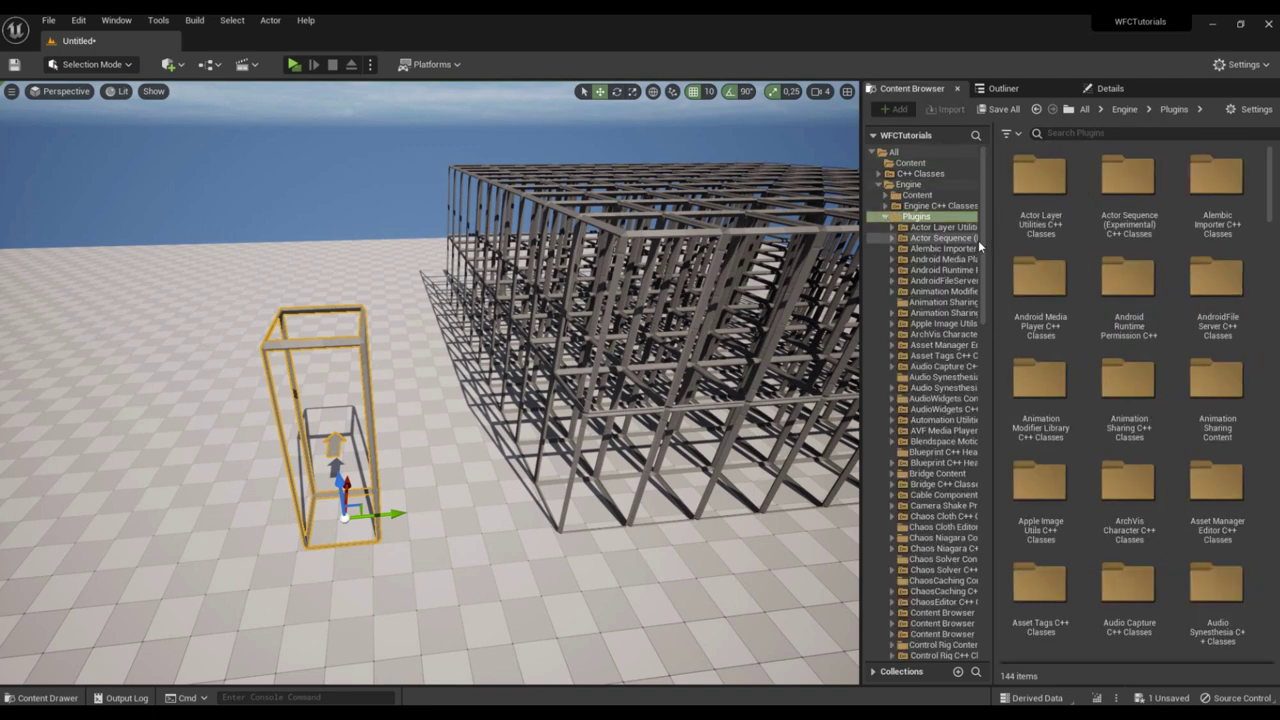
pyautogui.scroll(-1, 983, 350)
pyautogui.moveTo(983, 350)
pyautogui.mouseDown()
pyautogui.moveTo(986, 528)
pyautogui.moveTo(1035, 498)
pyautogui.mouseUp()
pyautogui.scroll(-5, 990, 510)
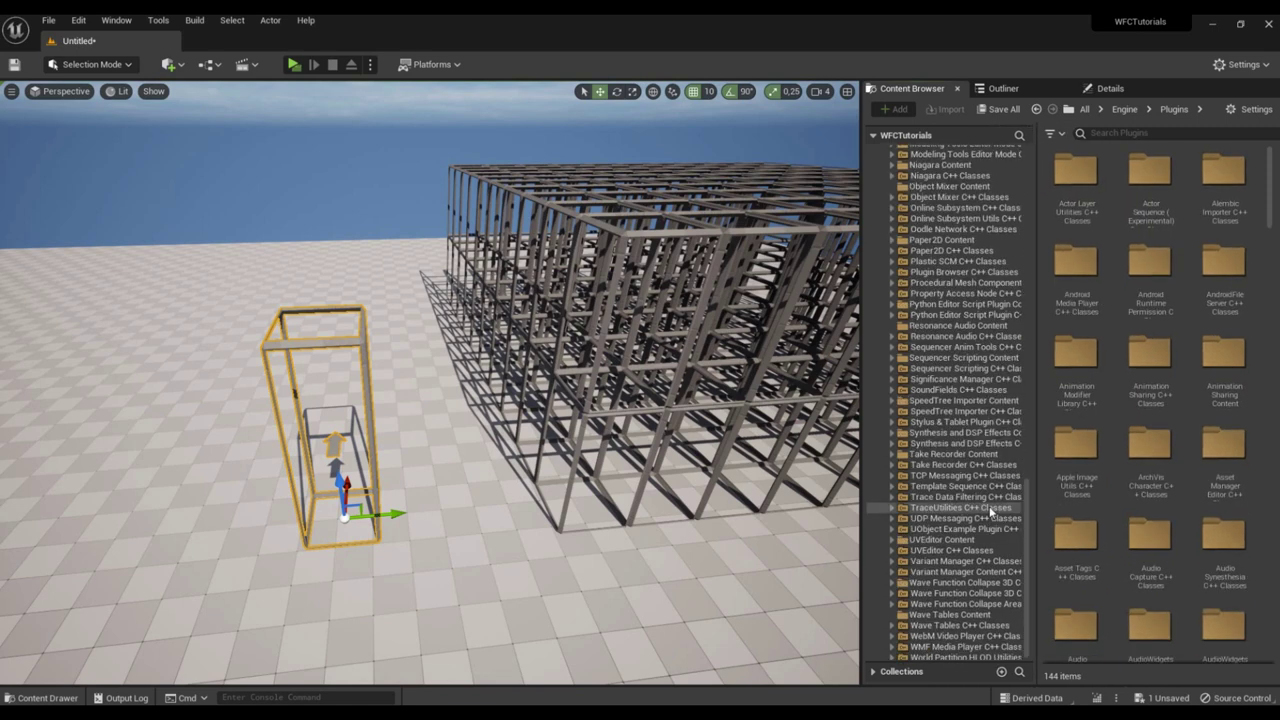
pyautogui.click(965, 580)
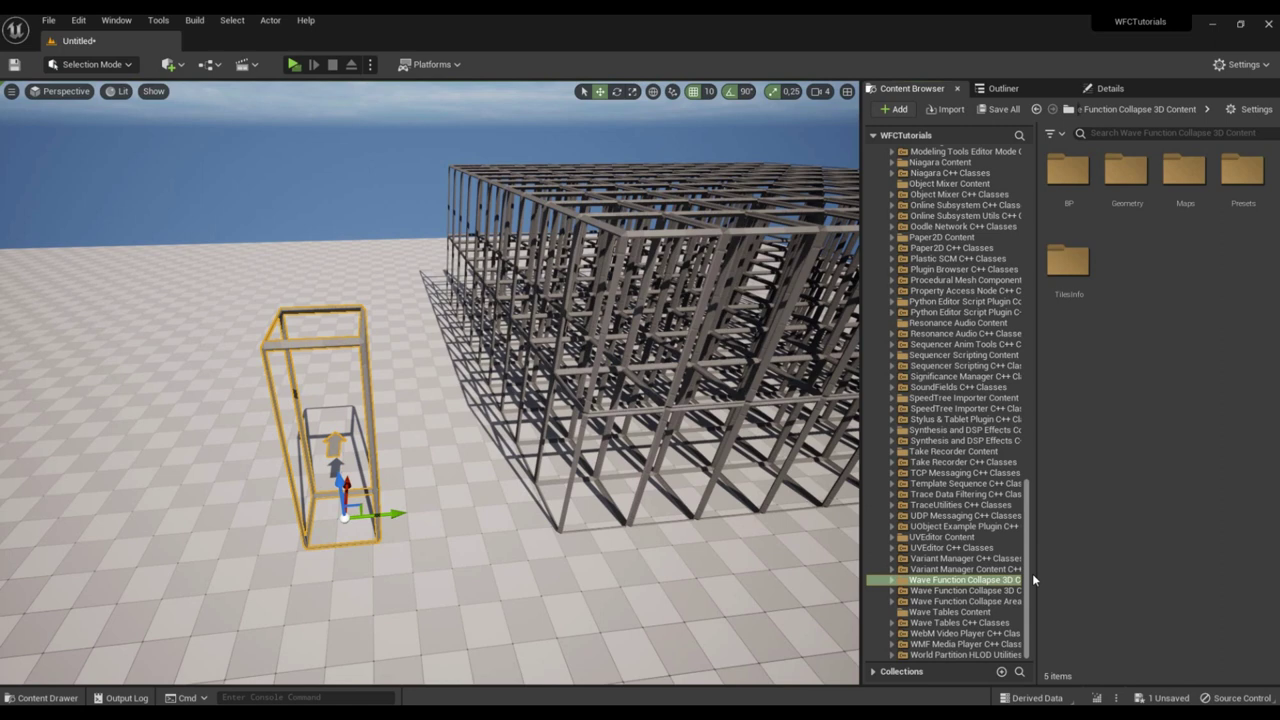
pyautogui.moveTo(1032, 573); pyautogui.dragTo(988, 573)
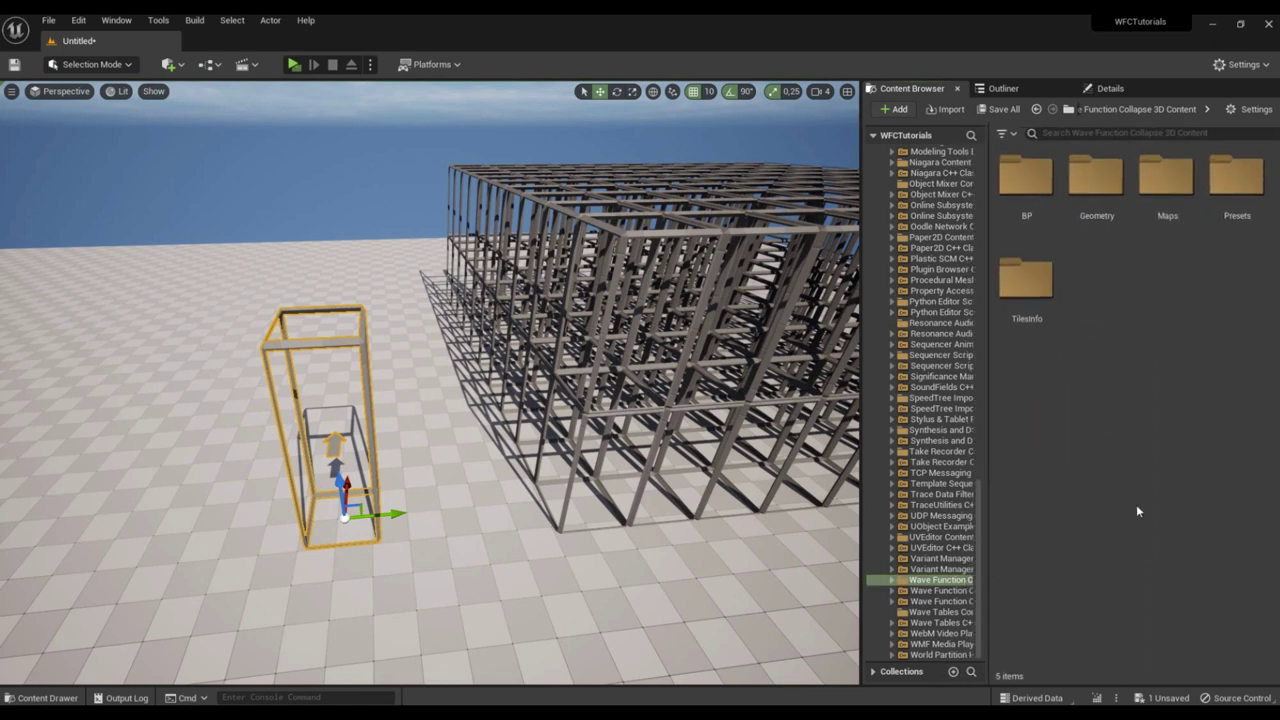
# Look through the BP, Geometry and Maps folders of the Wave Function Collapse 3D content.
pyautogui.doubleClick(1024, 176)
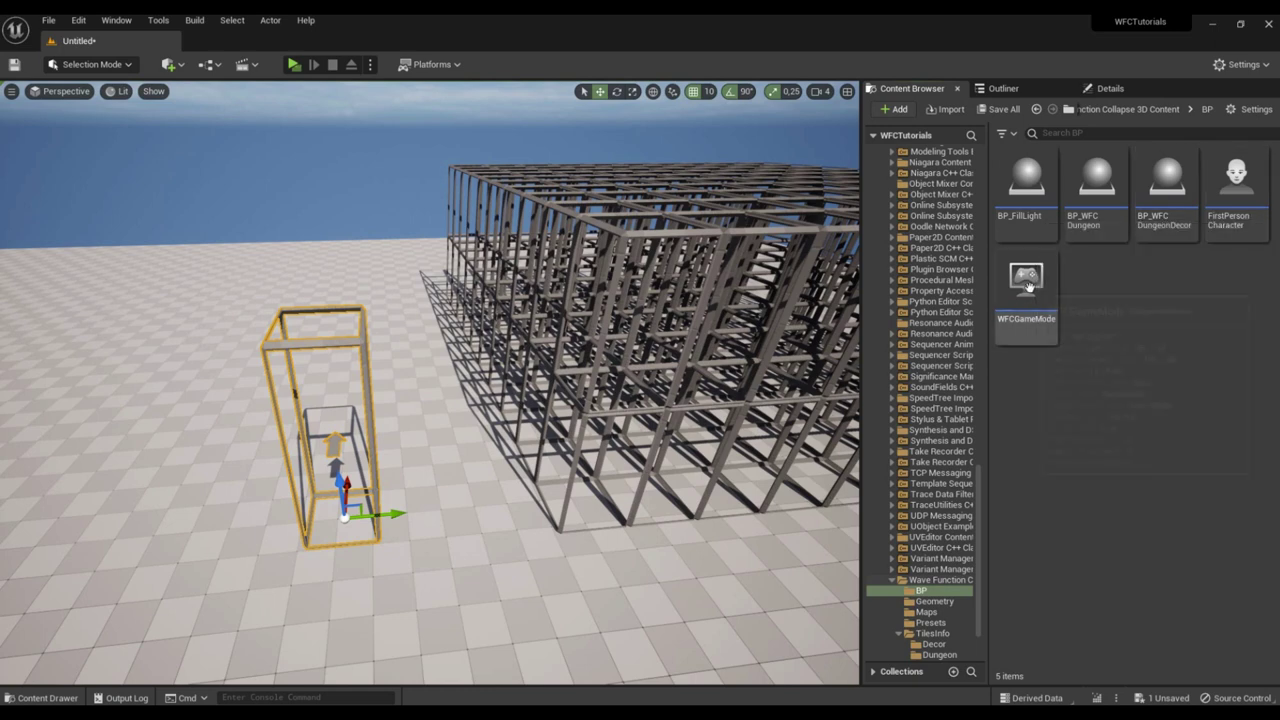
pyautogui.click(940, 580)
pyautogui.doubleClick(1097, 215)
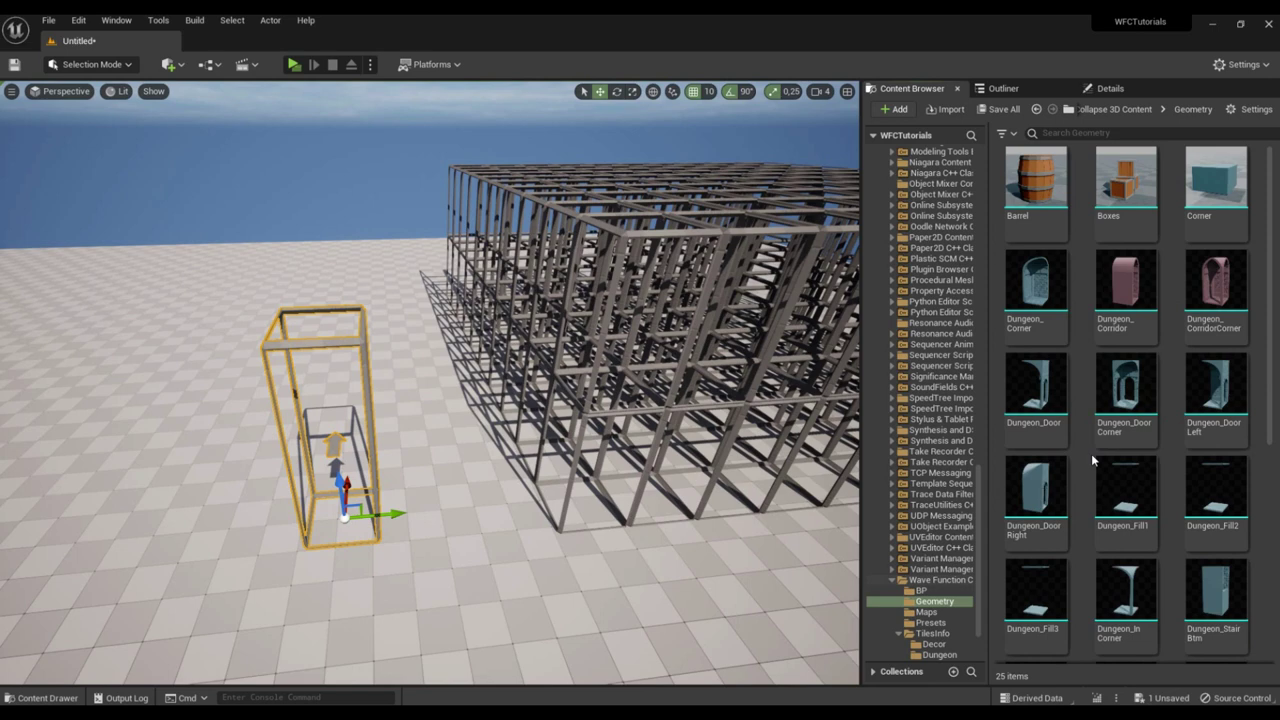
pyautogui.click(947, 578)
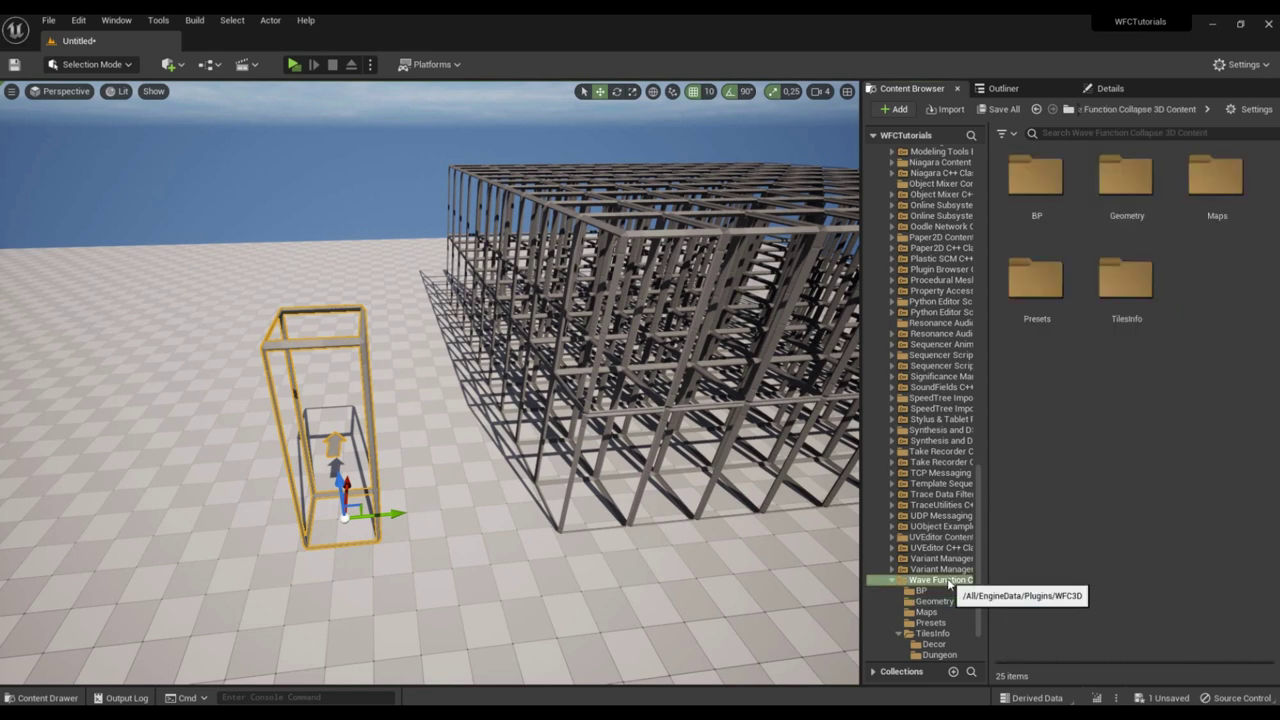
pyautogui.doubleClick(1164, 200)
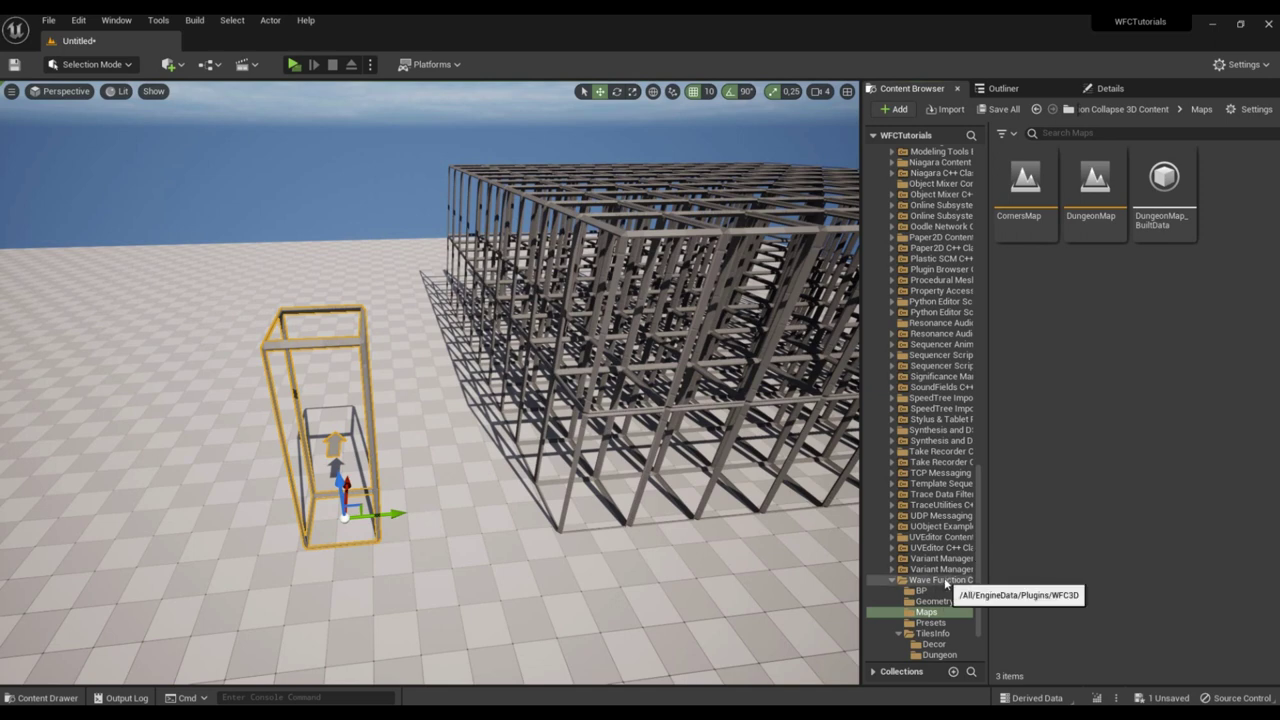
pyautogui.click(937, 580)
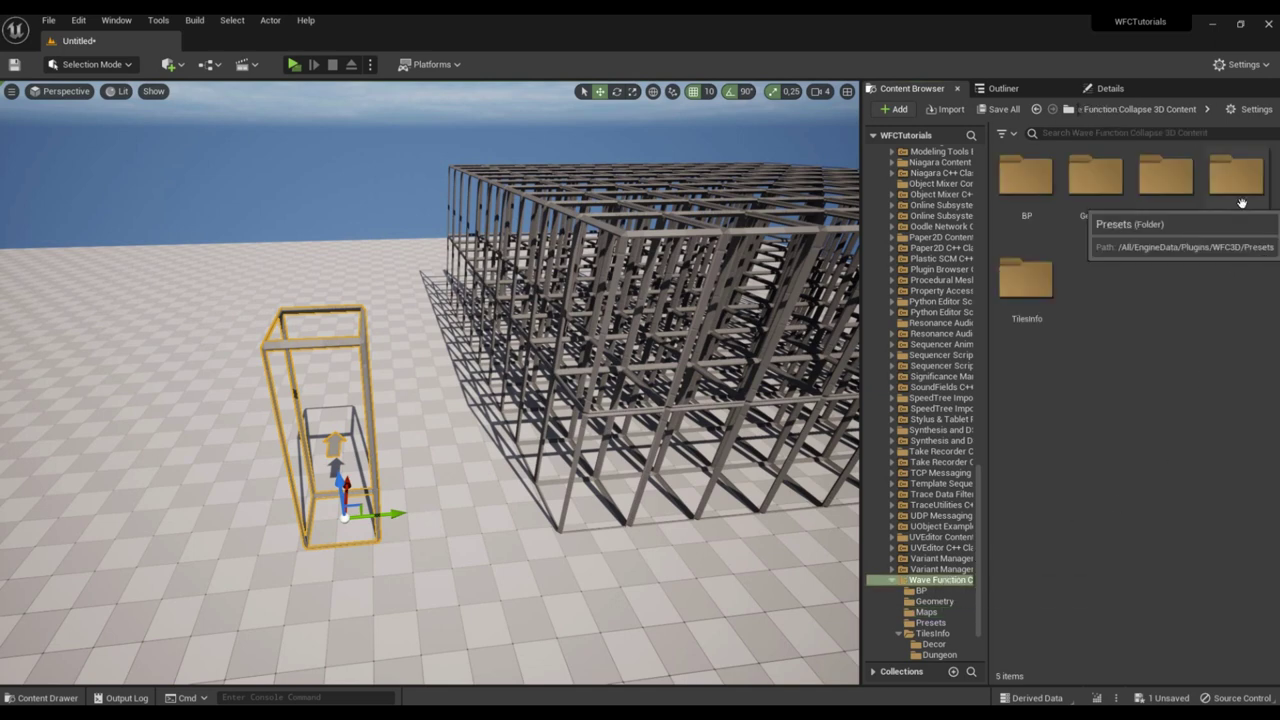
# Look through the plugin's Presets folder and the Dungeon subfolder of TilesInfo.
pyautogui.doubleClick(1239, 230)
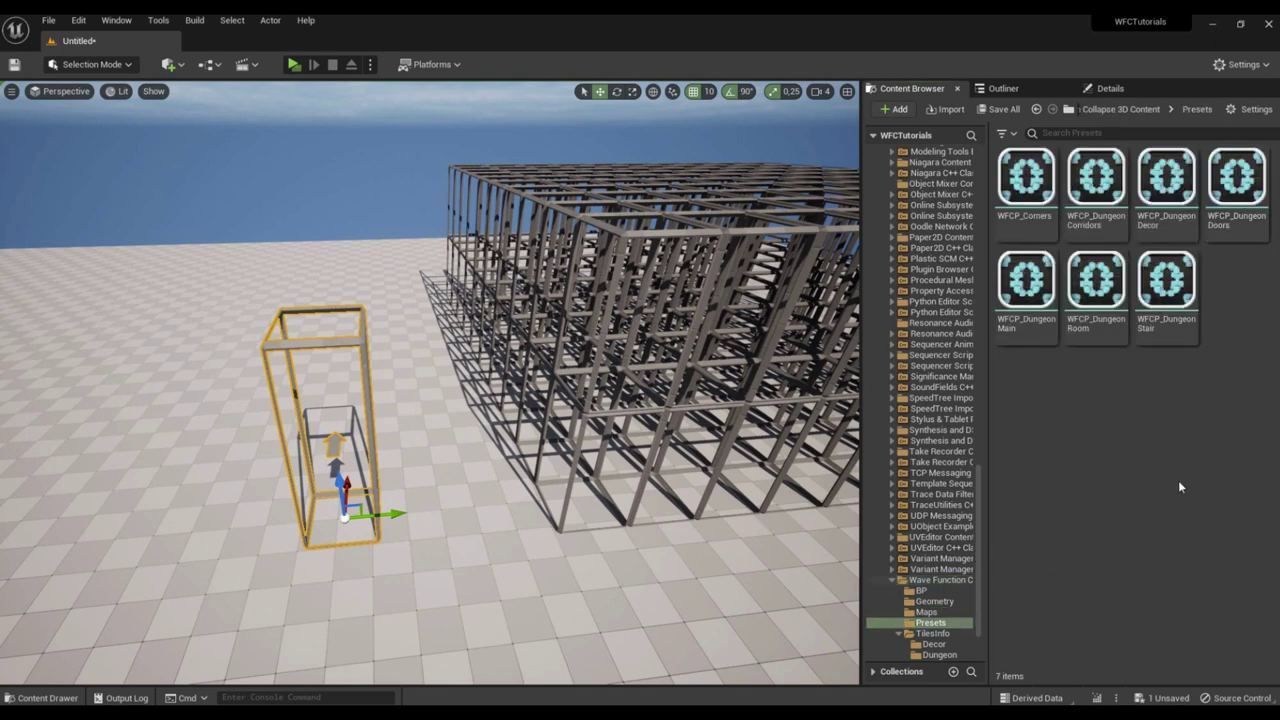
pyautogui.click(945, 581)
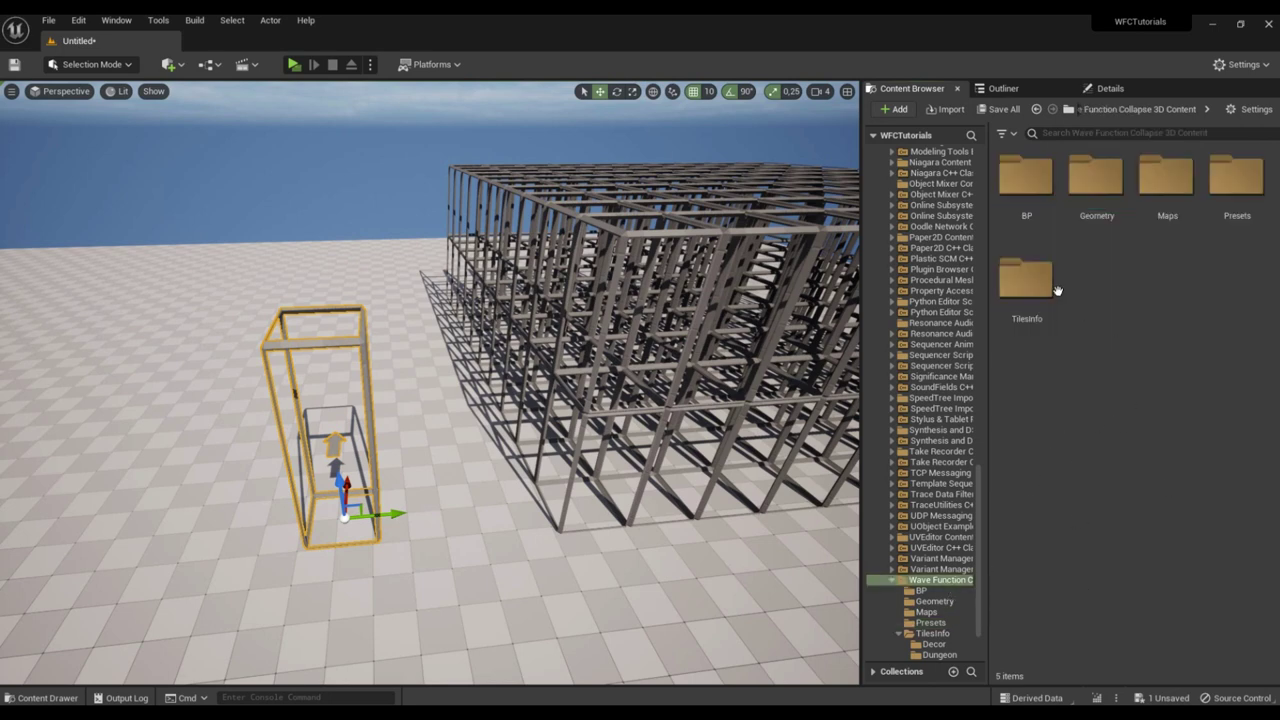
pyautogui.doubleClick(1055, 288)
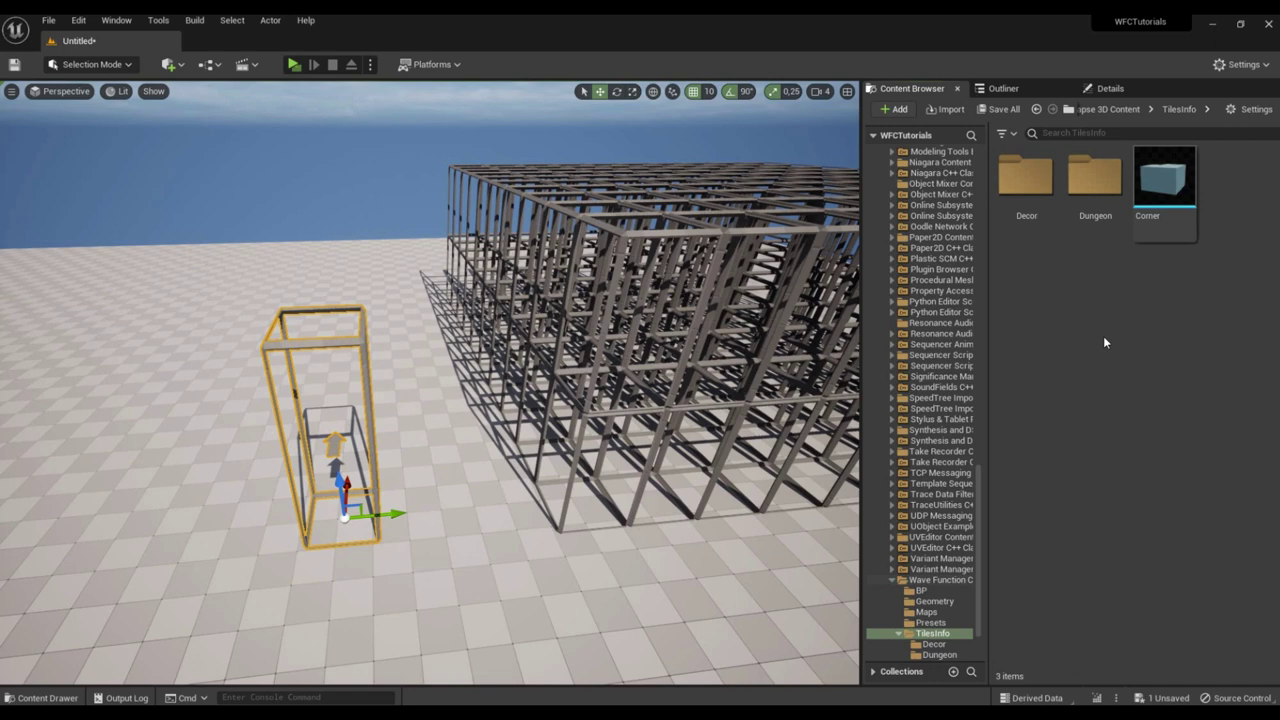
pyautogui.doubleClick(1094, 205)
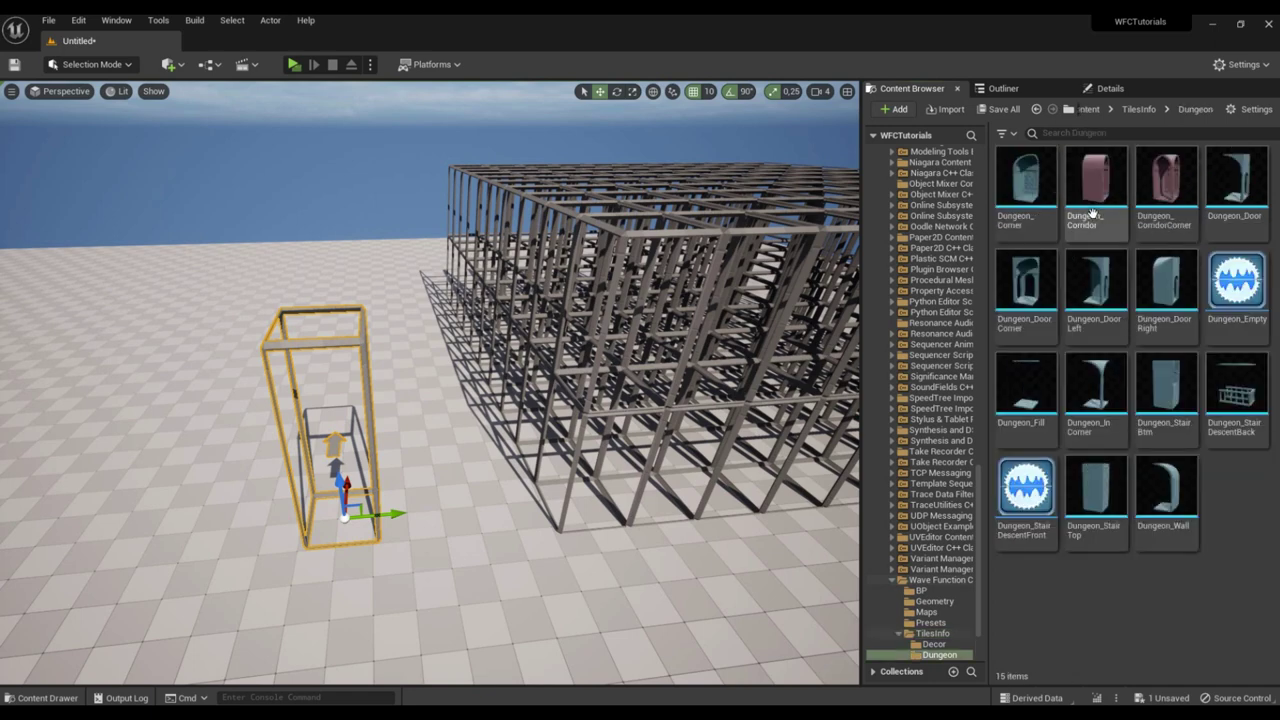
# Return to the Maps folder of the Wave Function Collapse 3D content.
pyautogui.click(929, 581)
pyautogui.click(939, 614)
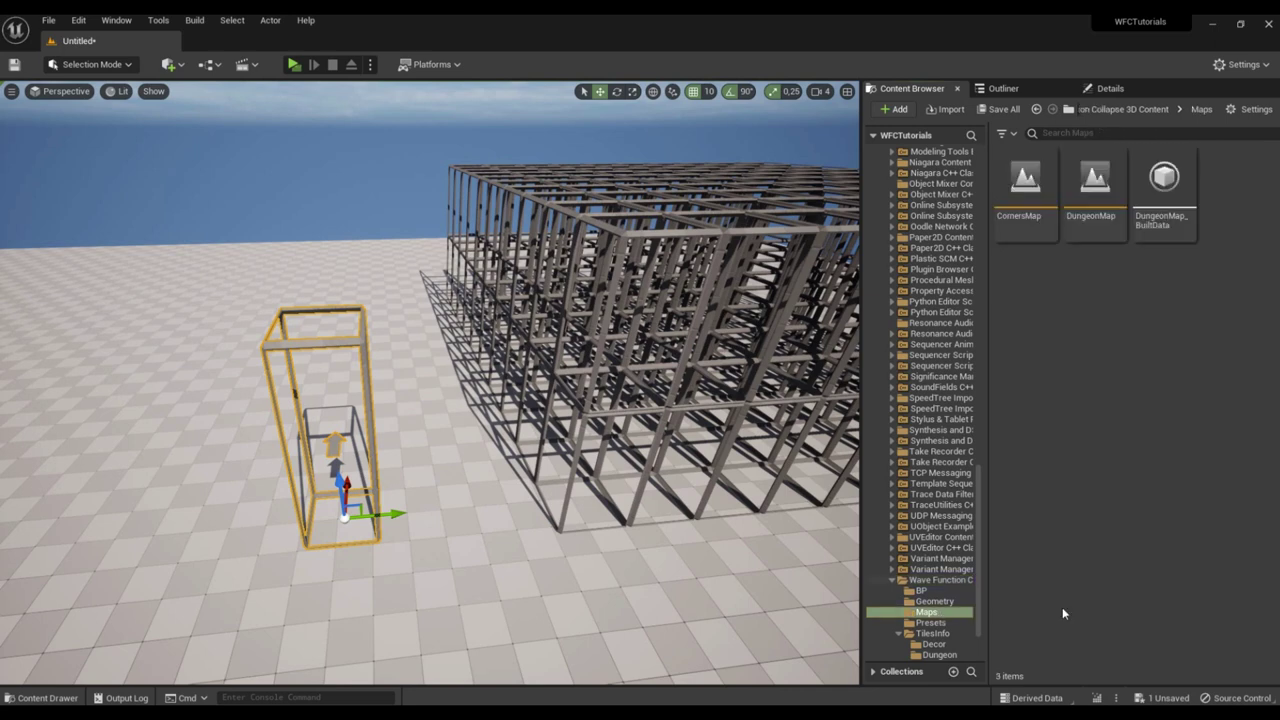
# Open the CornersMap example level without saving the untitled level.
pyautogui.doubleClick(1037, 216)
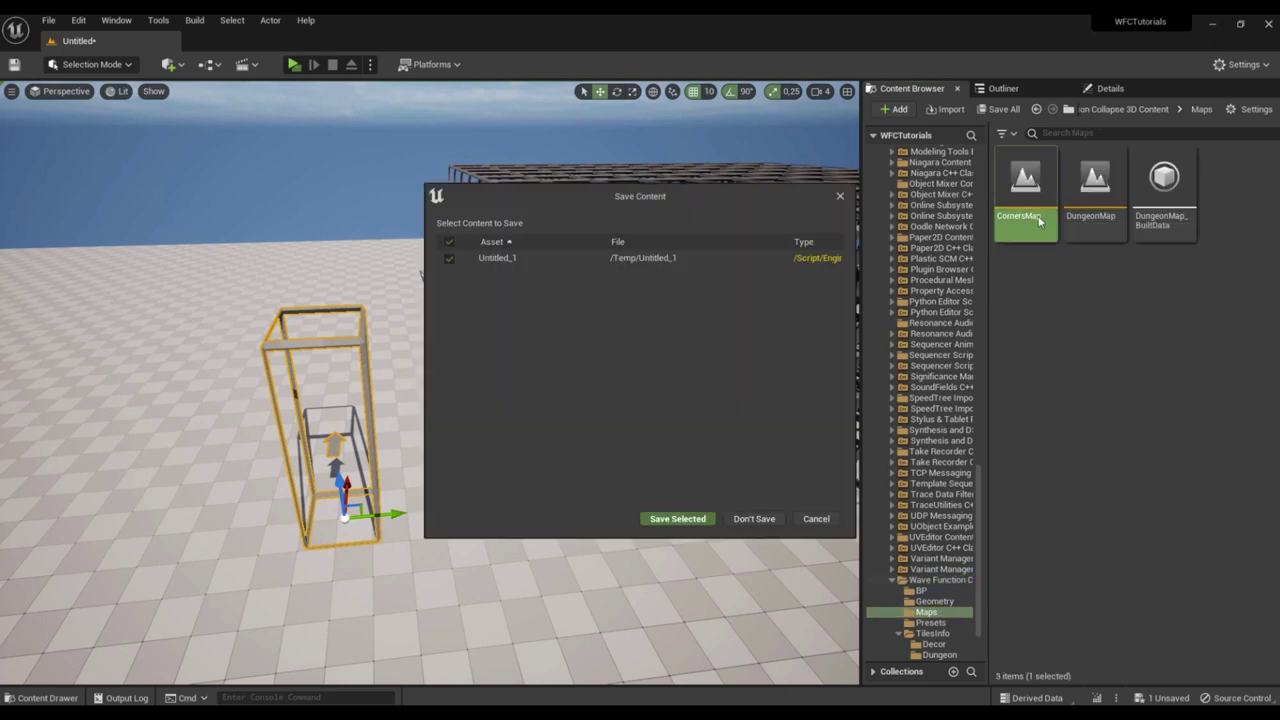
pyautogui.click(755, 518)
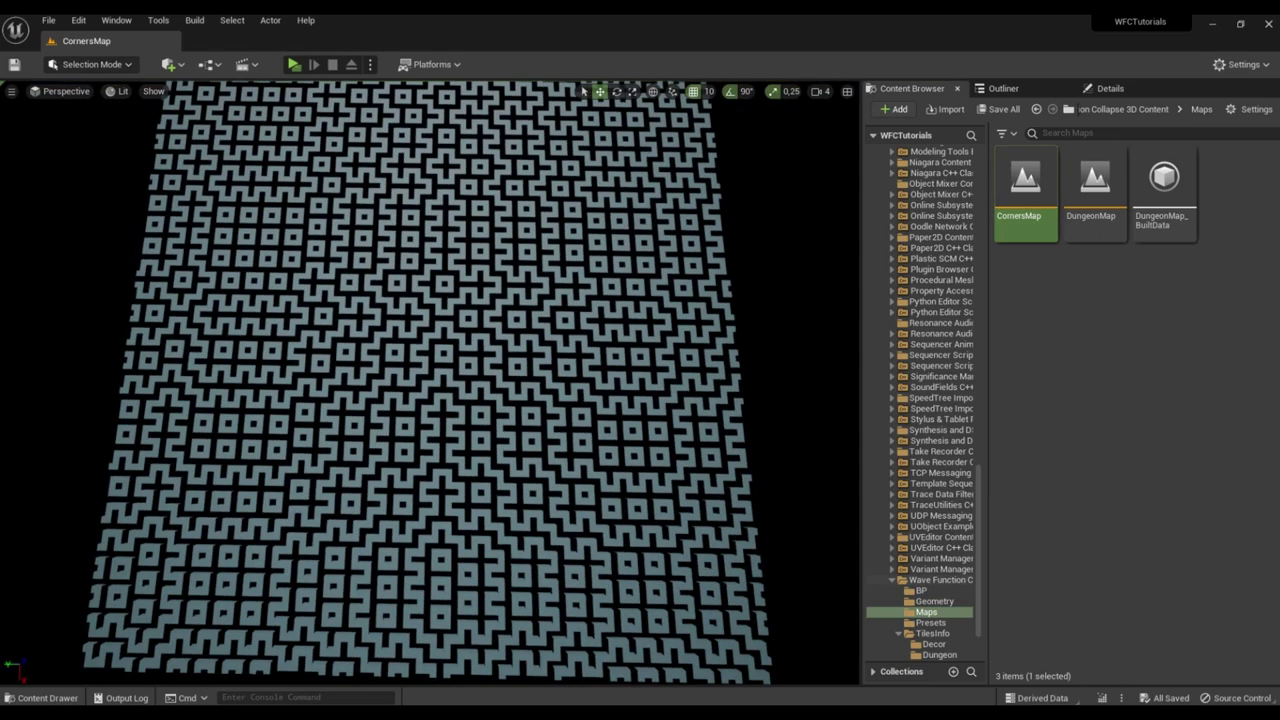
pyautogui.moveTo(430, 383); pyautogui.dragTo(422, 387, button='right')
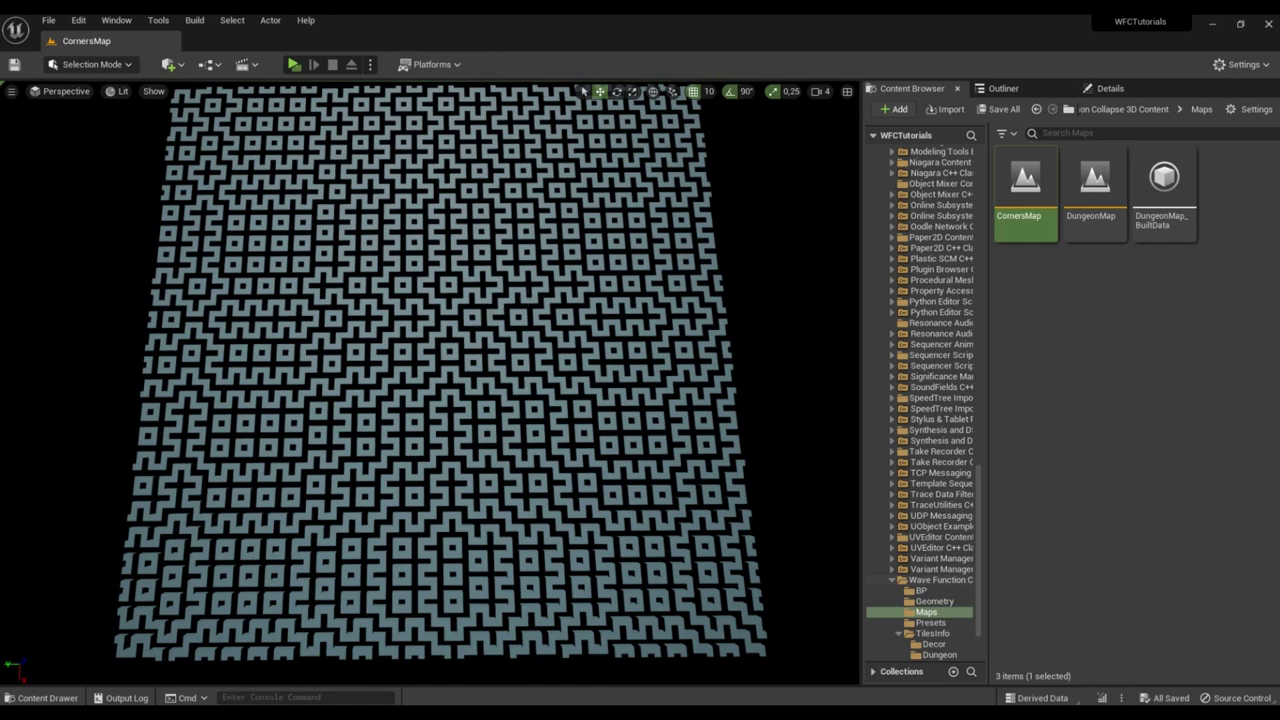
# Select the BP_WFCCorners actor, hide the editor overlays in the viewport, and generate new corner patterns several times.
pyautogui.click(656, 270)
pyautogui.press('g')
pyautogui.click(1110, 88)
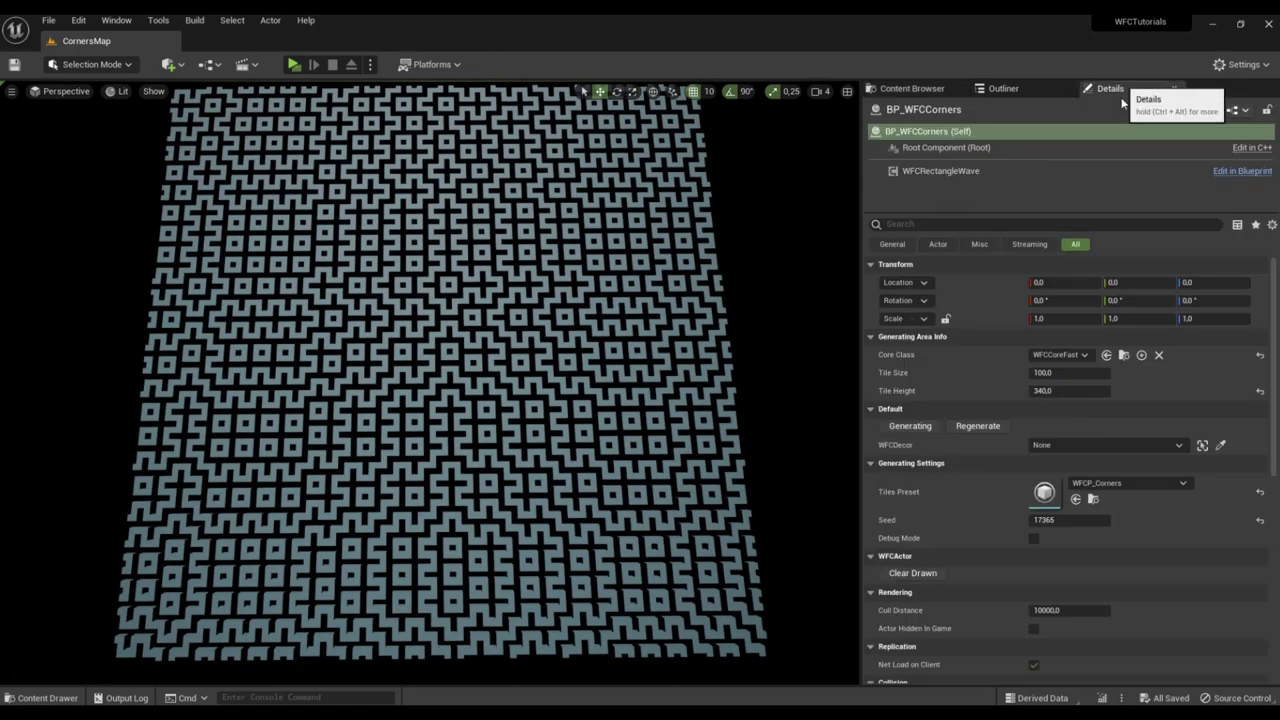
pyautogui.click(910, 426)
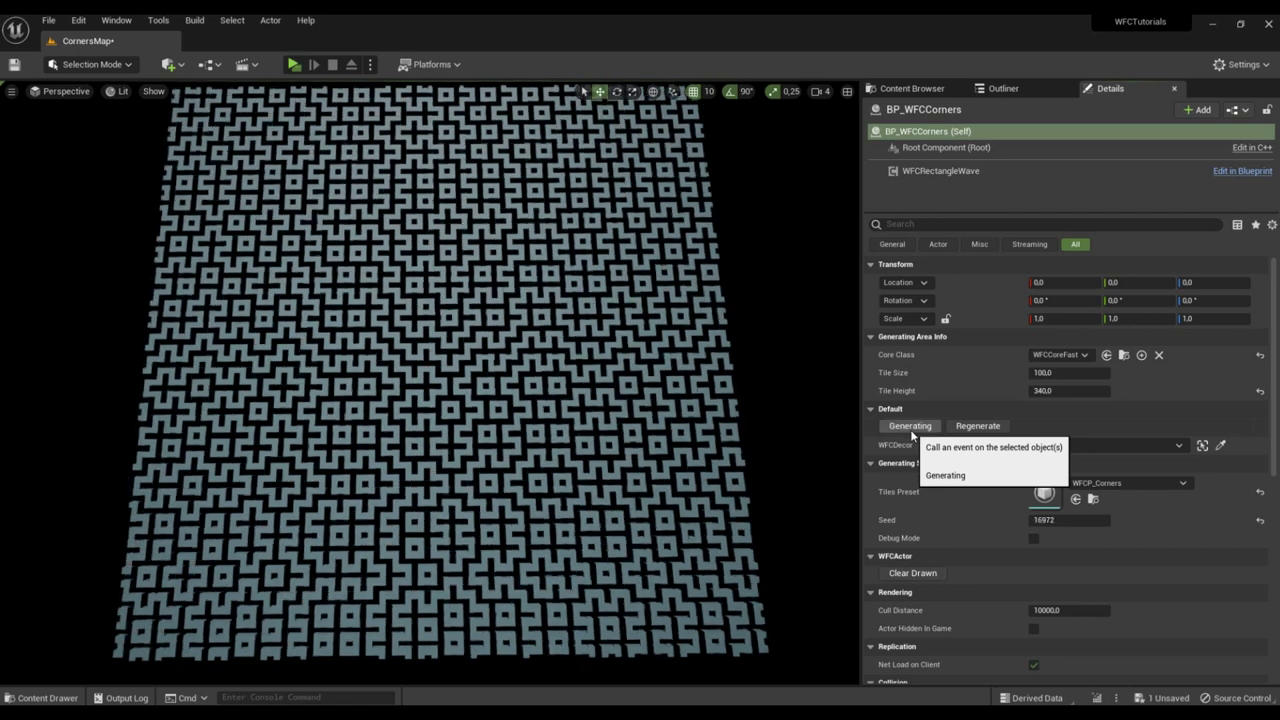
pyautogui.click(910, 427)
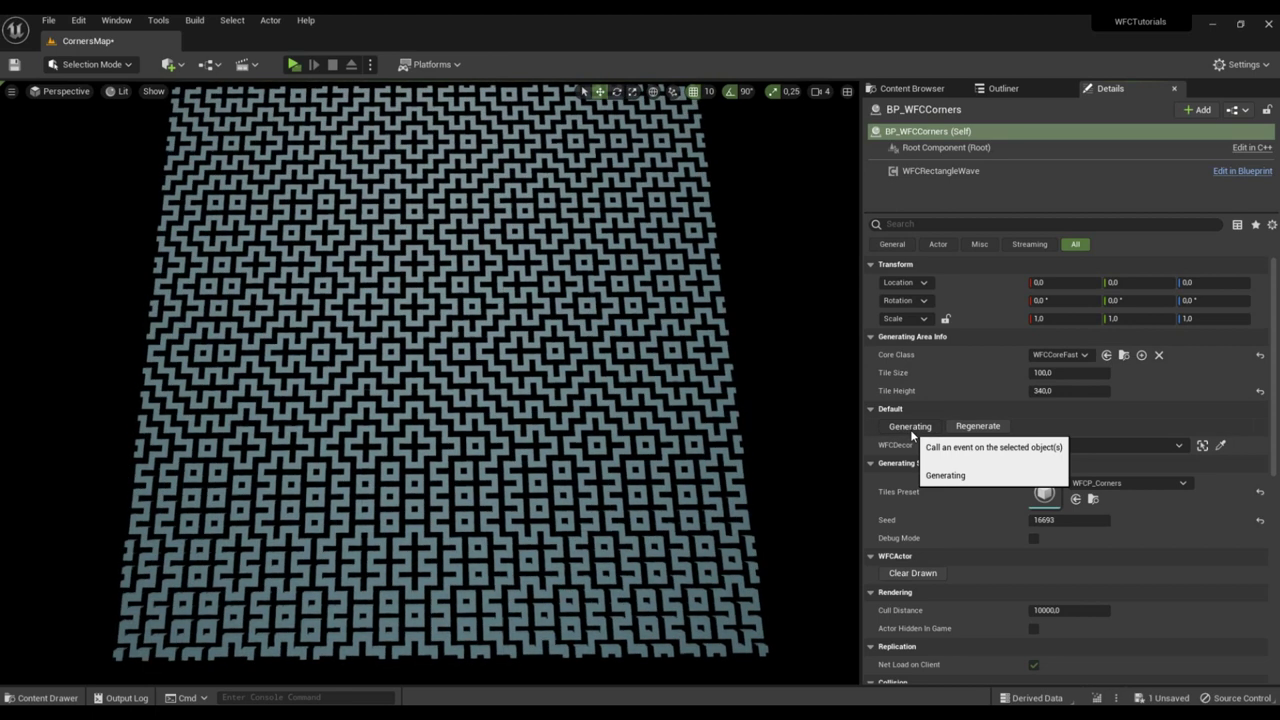
pyautogui.click(910, 427)
pyautogui.click(910, 427)
pyautogui.click(910, 427)
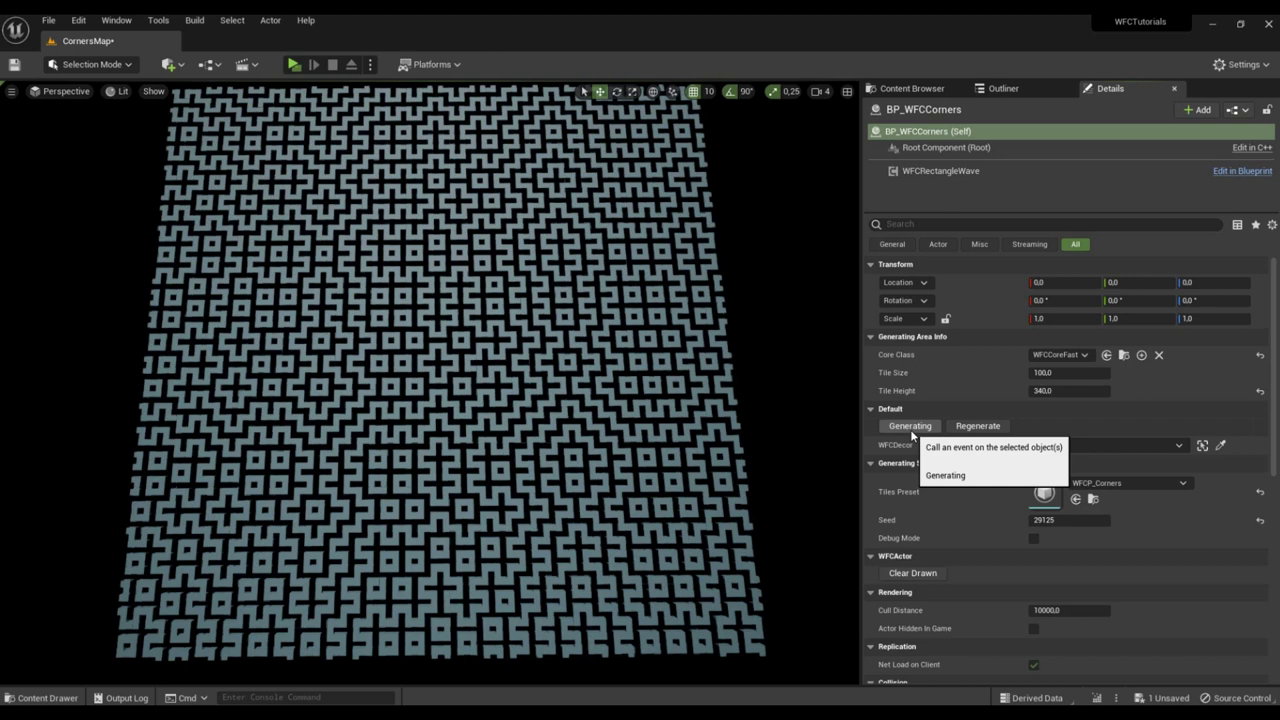
pyautogui.click(910, 427)
pyautogui.click(910, 427)
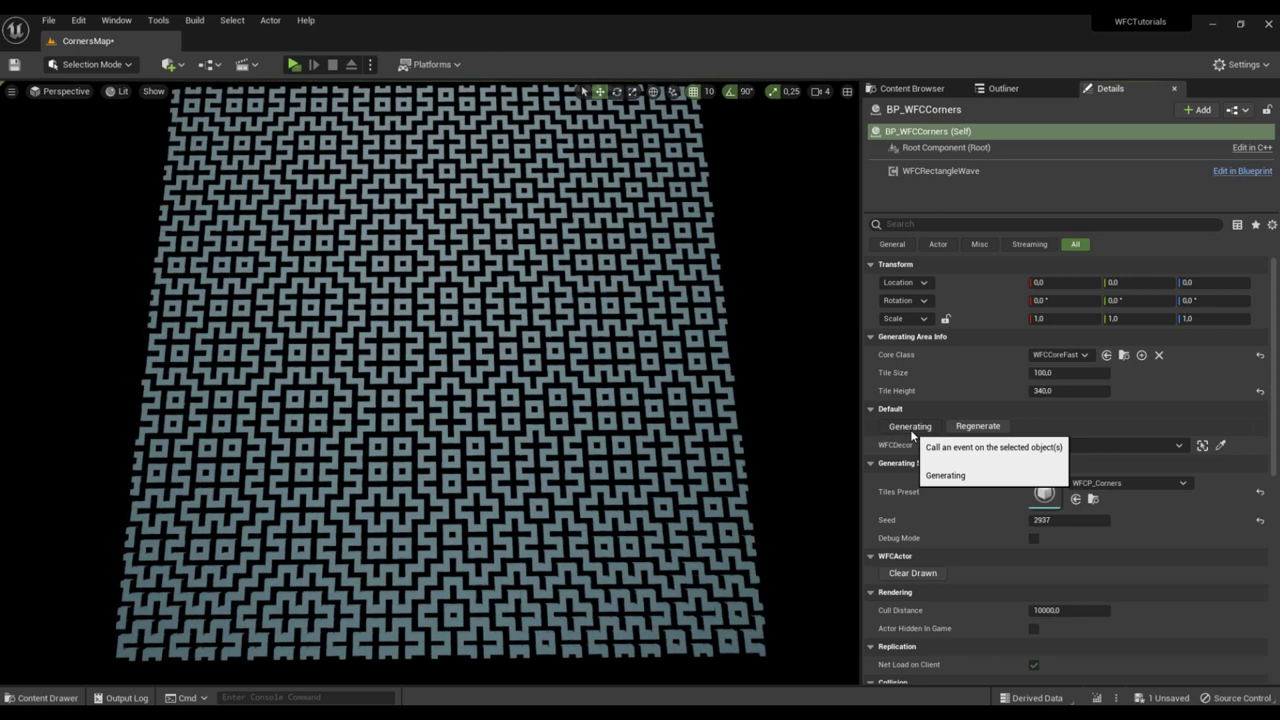
pyautogui.click(910, 427)
pyautogui.click(910, 427)
pyautogui.click(910, 427)
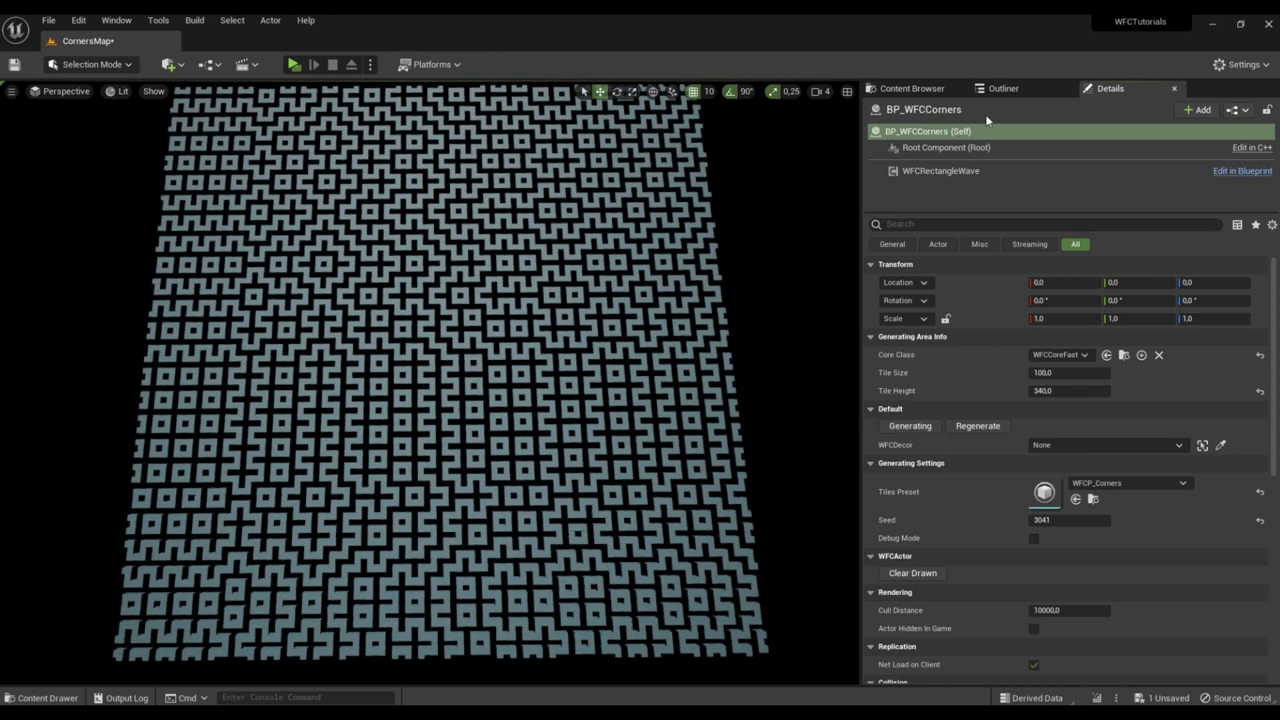
# Open the Corner mesh from the plugin's Geometry folder, view it from another angle, and close it.
pyautogui.click(941, 90)
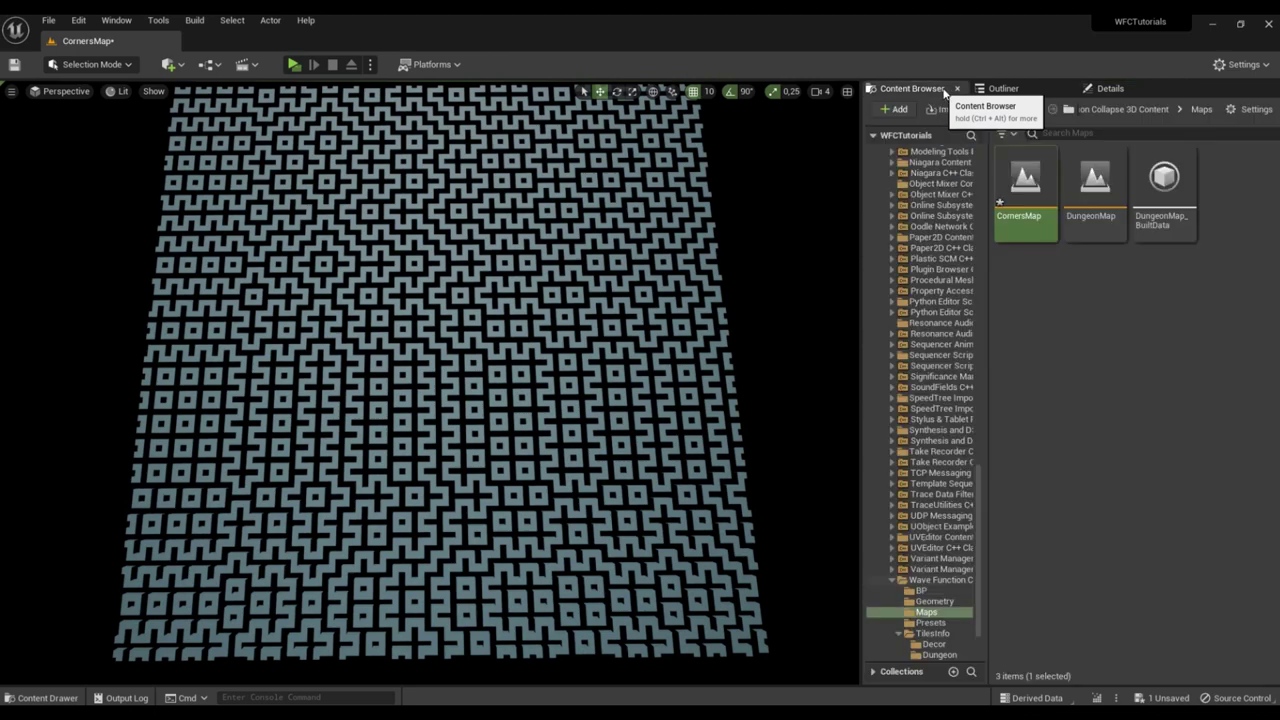
pyautogui.click(938, 601)
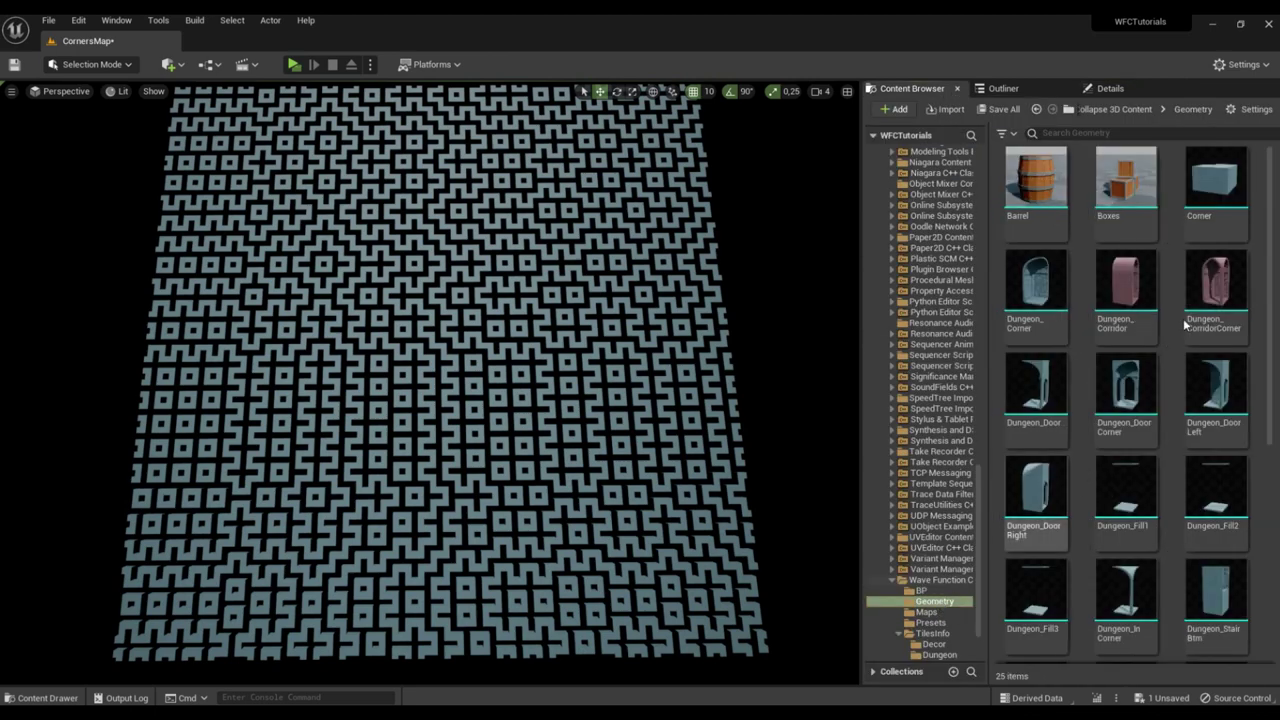
pyautogui.doubleClick(1216, 190)
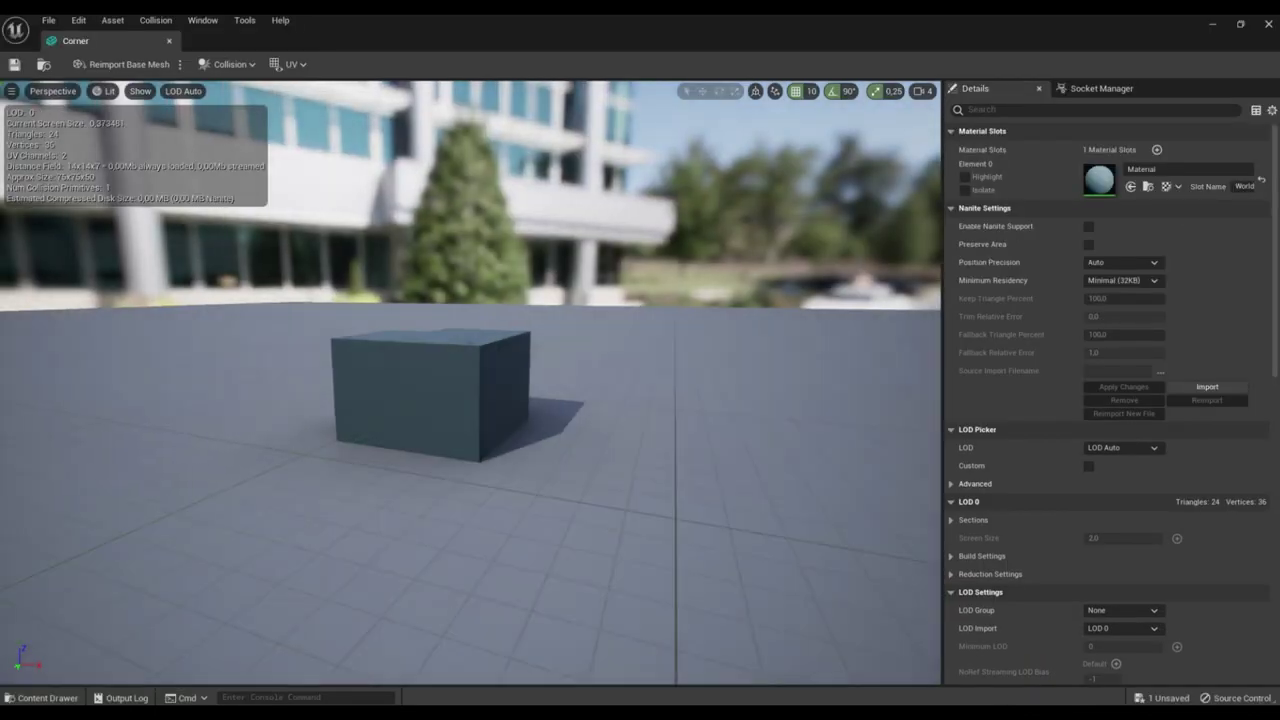
pyautogui.moveTo(470, 380); pyautogui.dragTo(600, 555, button='right')
pyautogui.click(1270, 25)
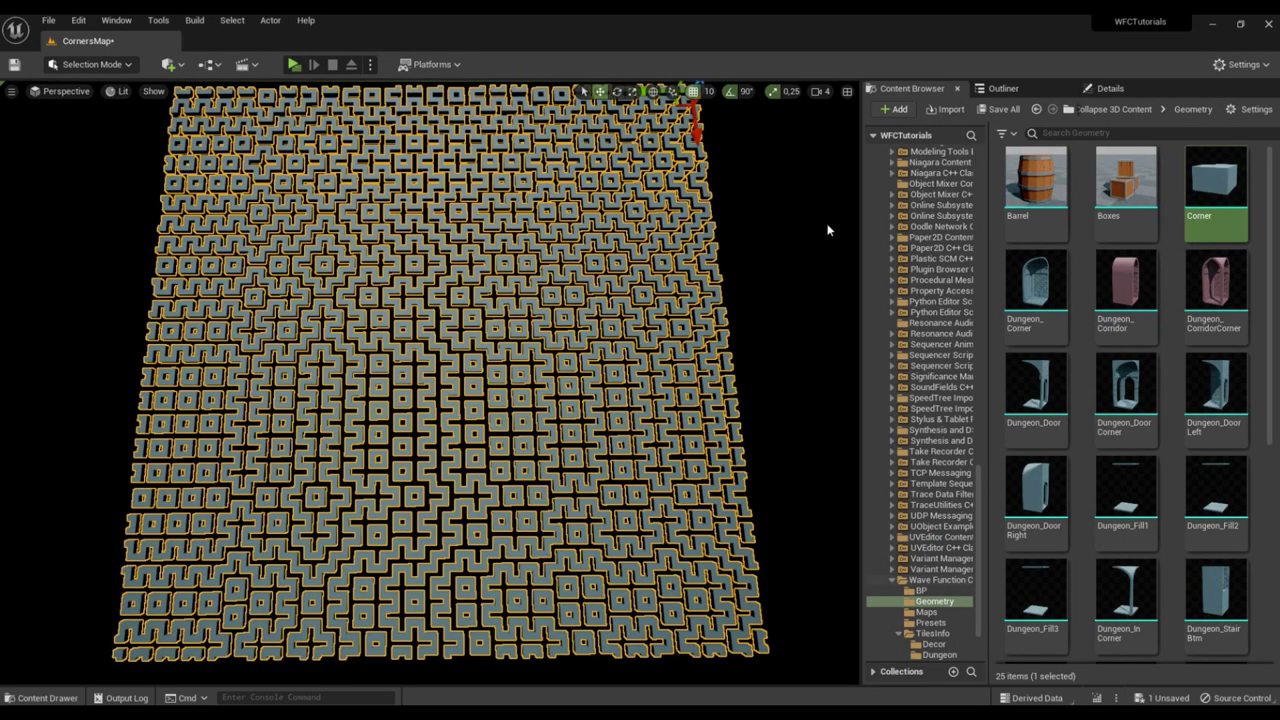
# Open the DungeonMap example level from the Maps folder without saving the changes to CornersMap.
pyautogui.press('g')
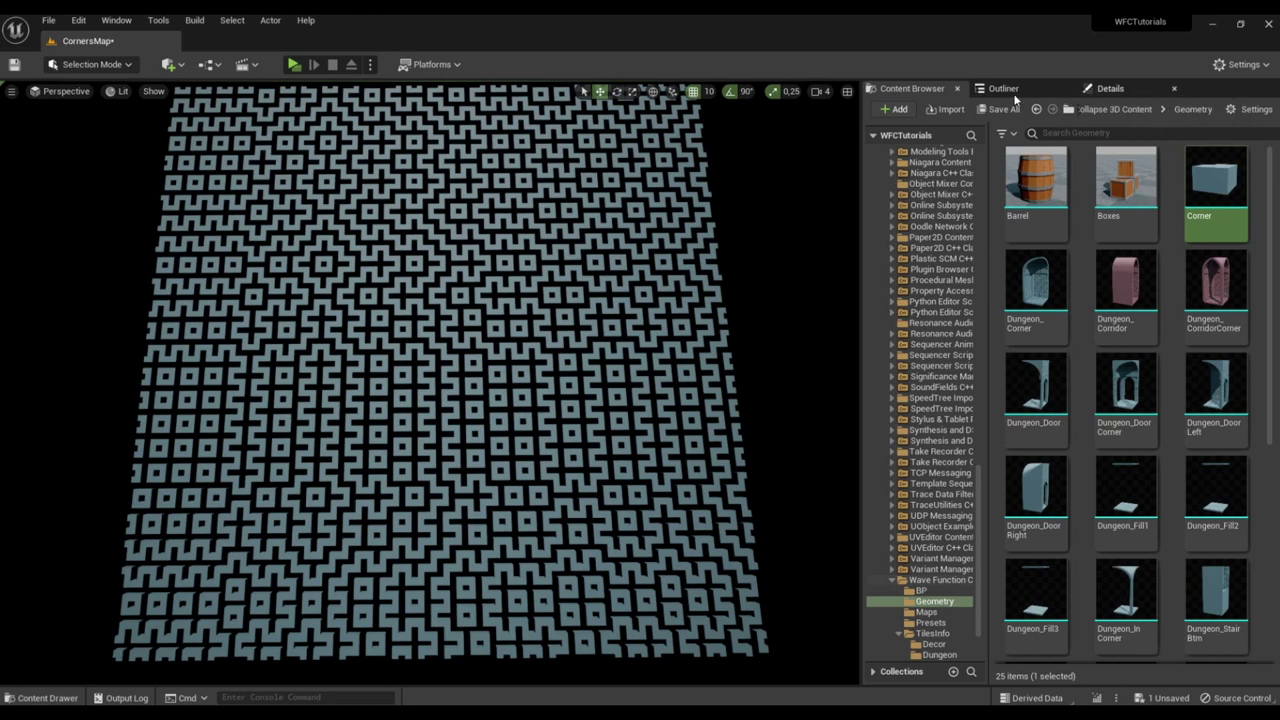
pyautogui.click(1013, 95)
pyautogui.click(914, 91)
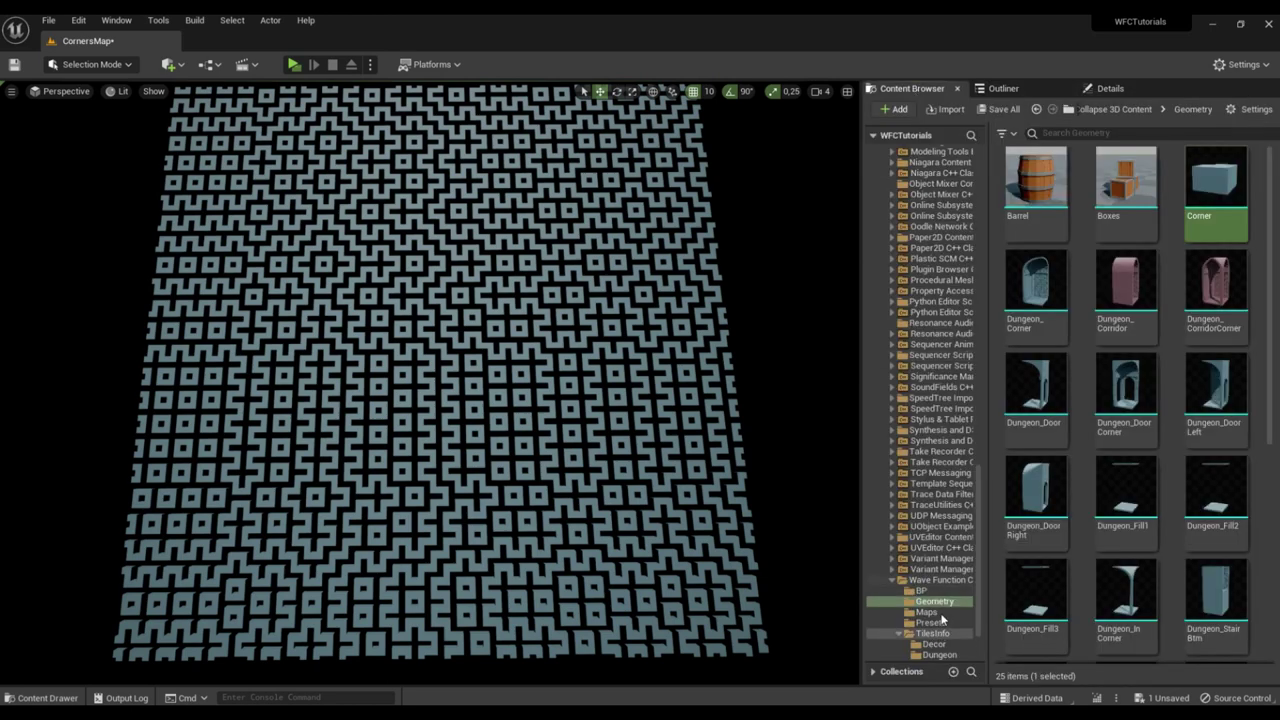
pyautogui.click(928, 612)
pyautogui.doubleClick(1083, 231)
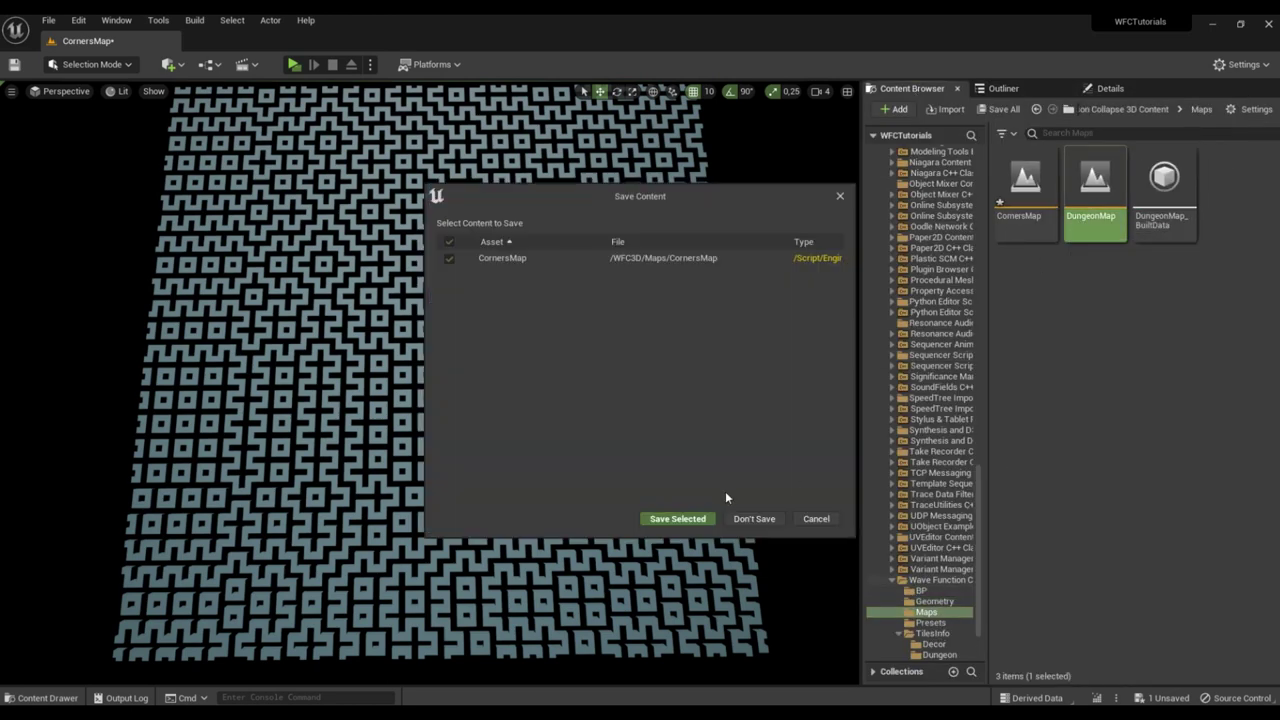
pyautogui.click(752, 519)
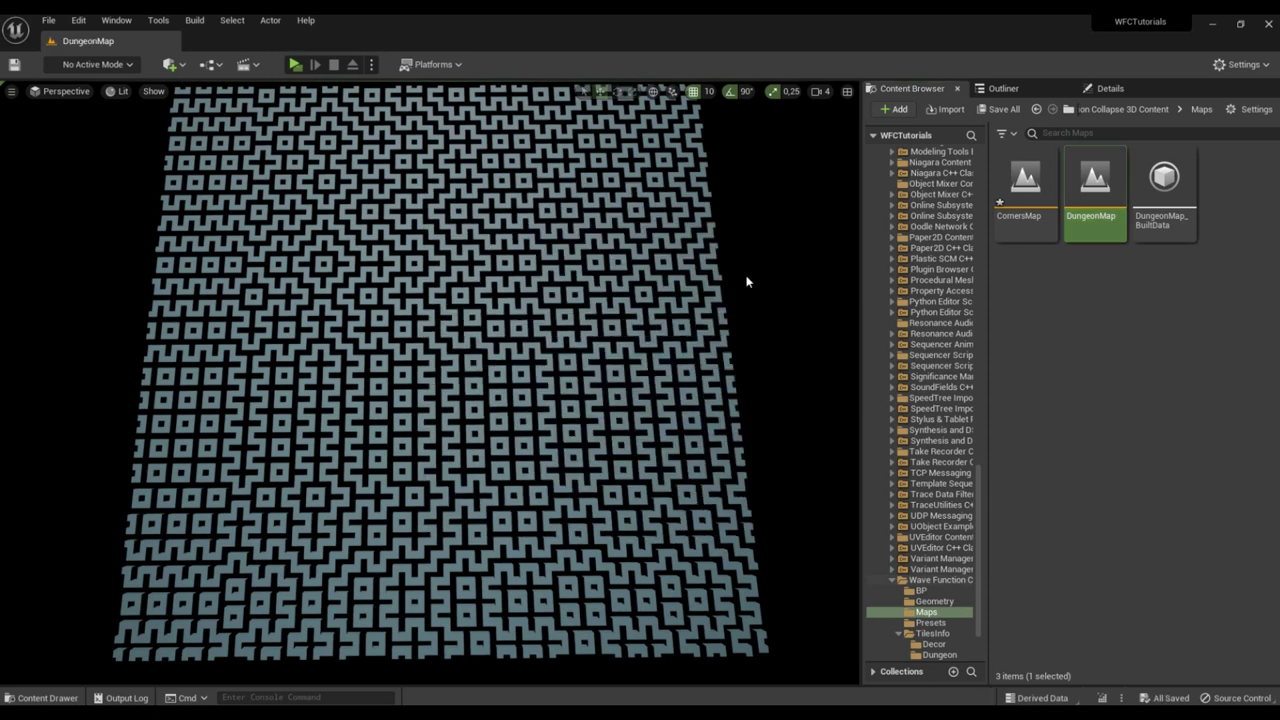
pyautogui.moveTo(430, 380); pyautogui.dragTo(418, 386, button='right')
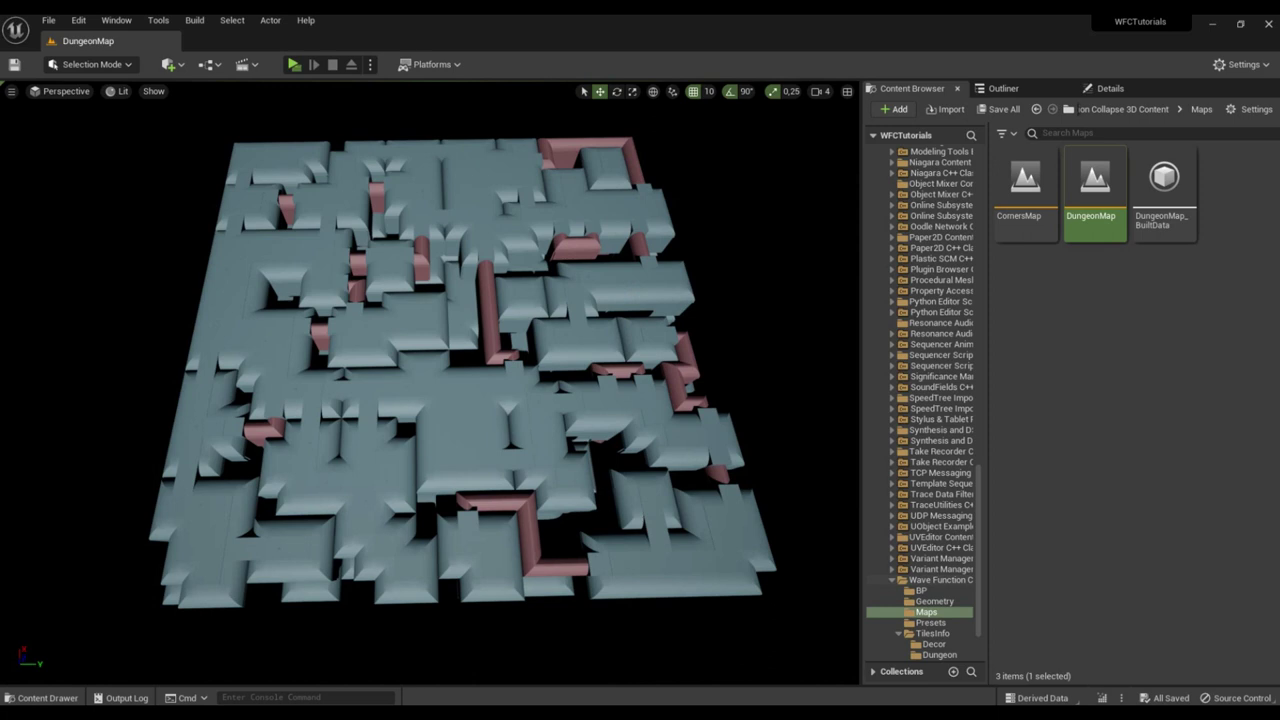
# Show the properties of the BP_WFCDungeon actor and examine the dungeon's interior.
pyautogui.click(610, 285)
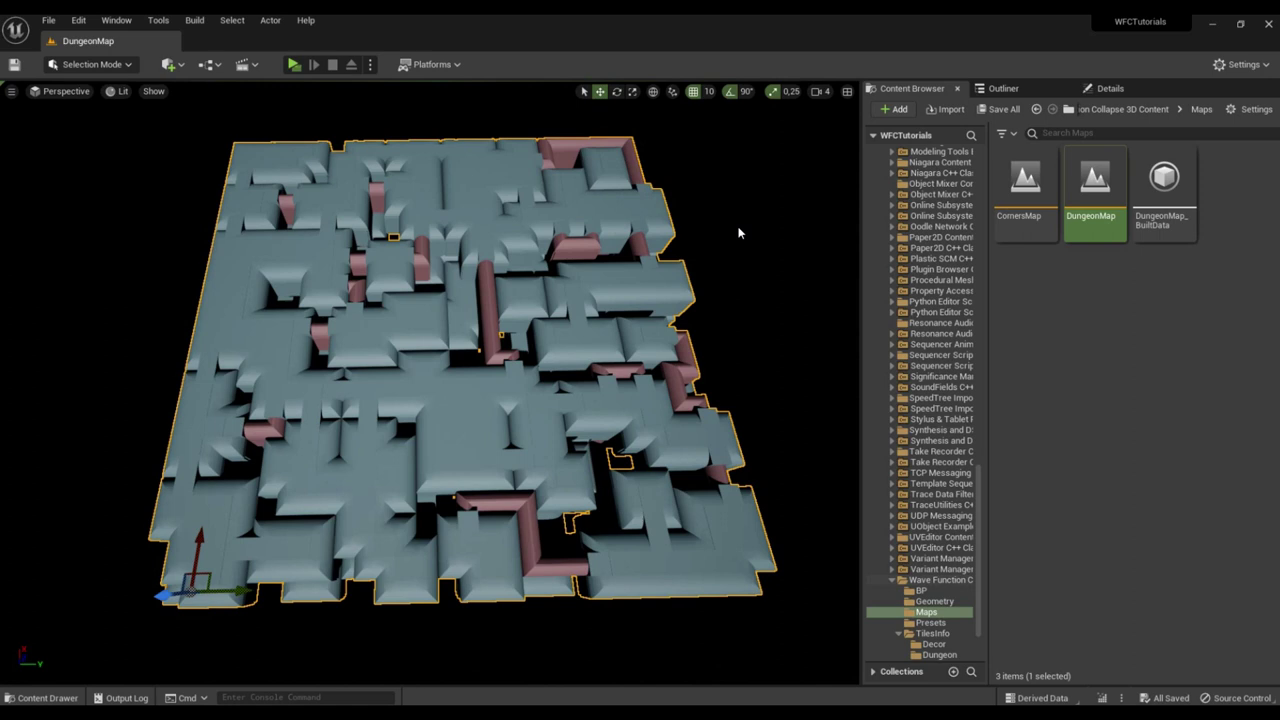
pyautogui.click(1118, 88)
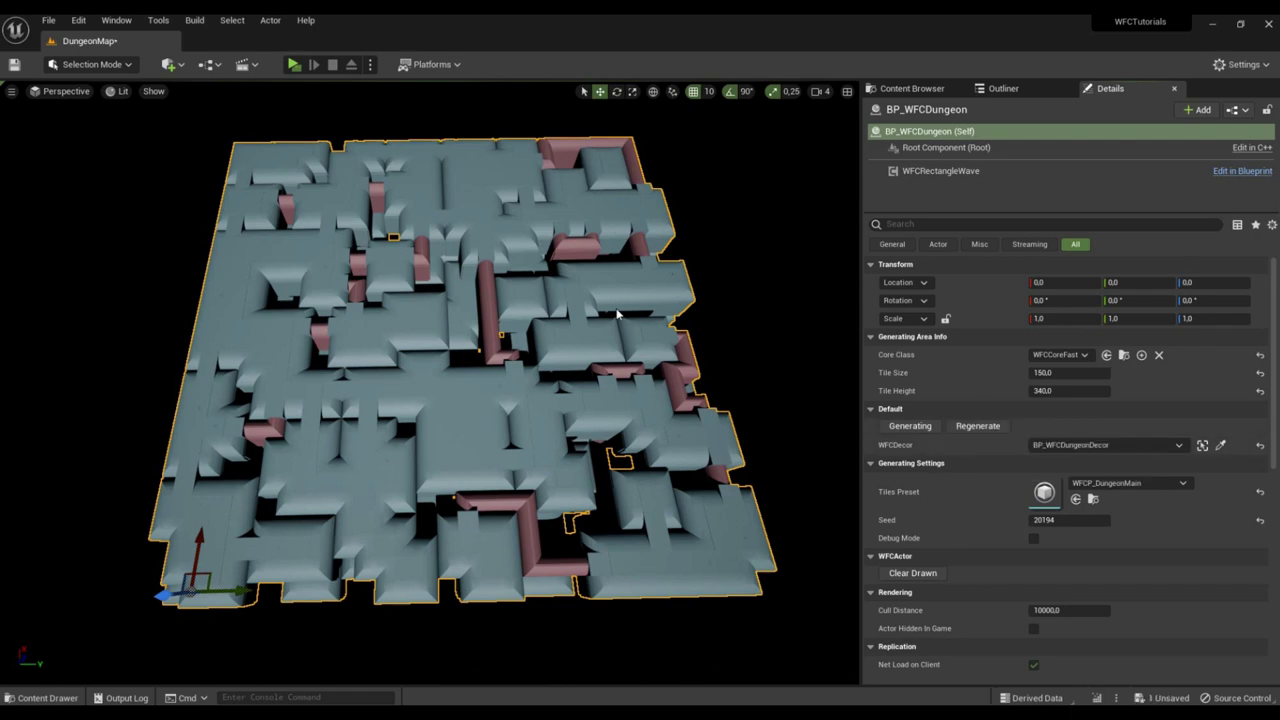
pyautogui.scroll(10, 617, 314)
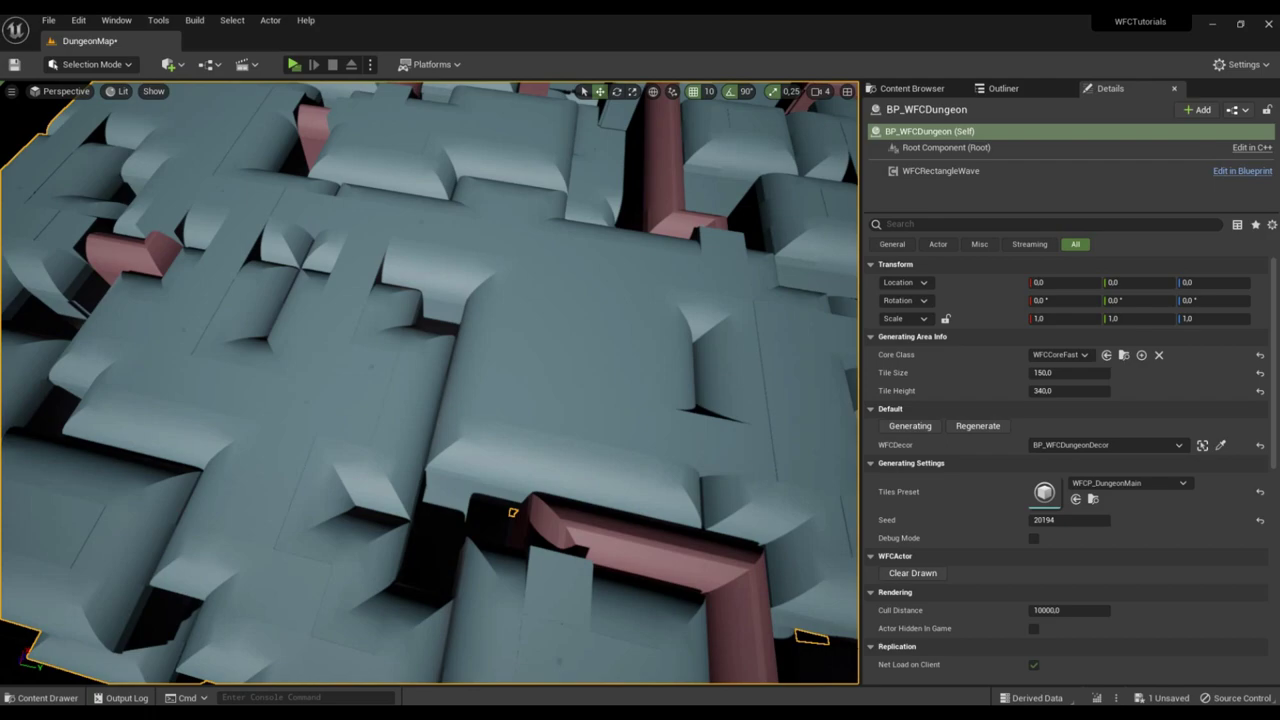
pyautogui.moveTo(617, 314); pyautogui.dragTo(547, 335, button='right')
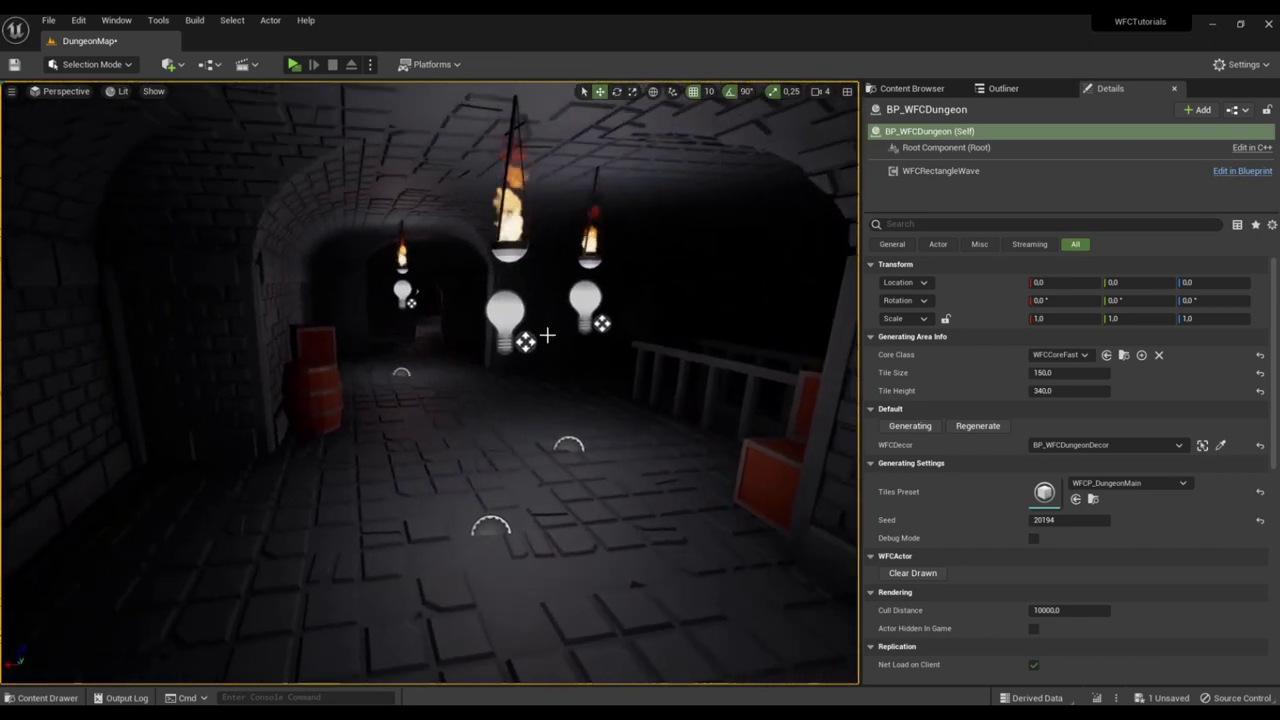
# Select the BP_WFCDungeonDecor actor, hide the editor overlays in the viewport, and generate new dungeon decor several times.
pyautogui.click(319, 385)
pyautogui.press('g')
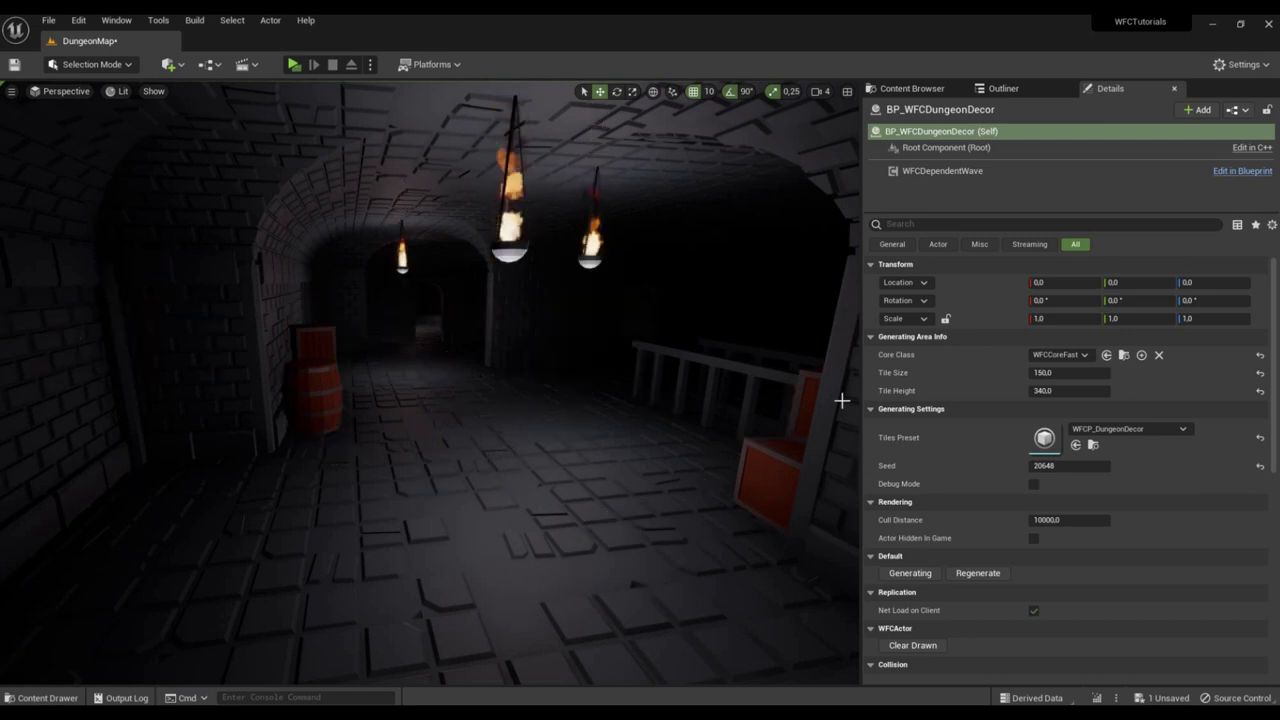
pyautogui.scroll(-2, 950, 538)
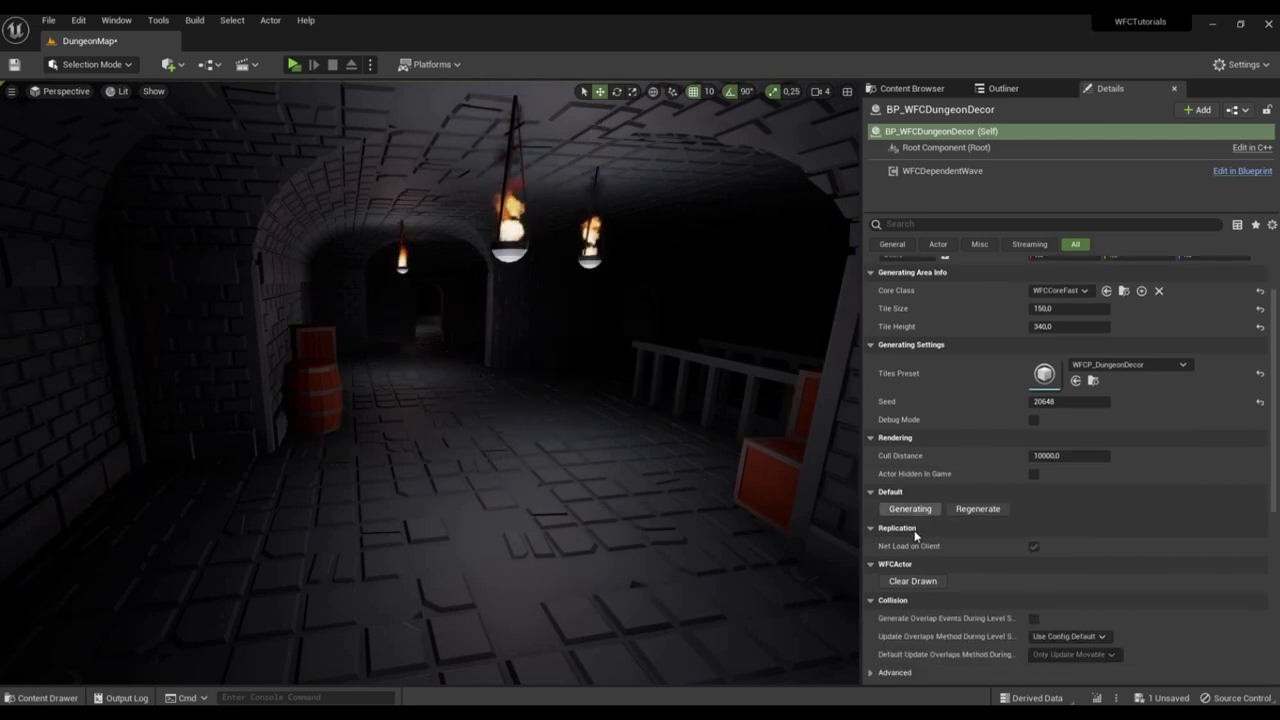
pyautogui.click(917, 507)
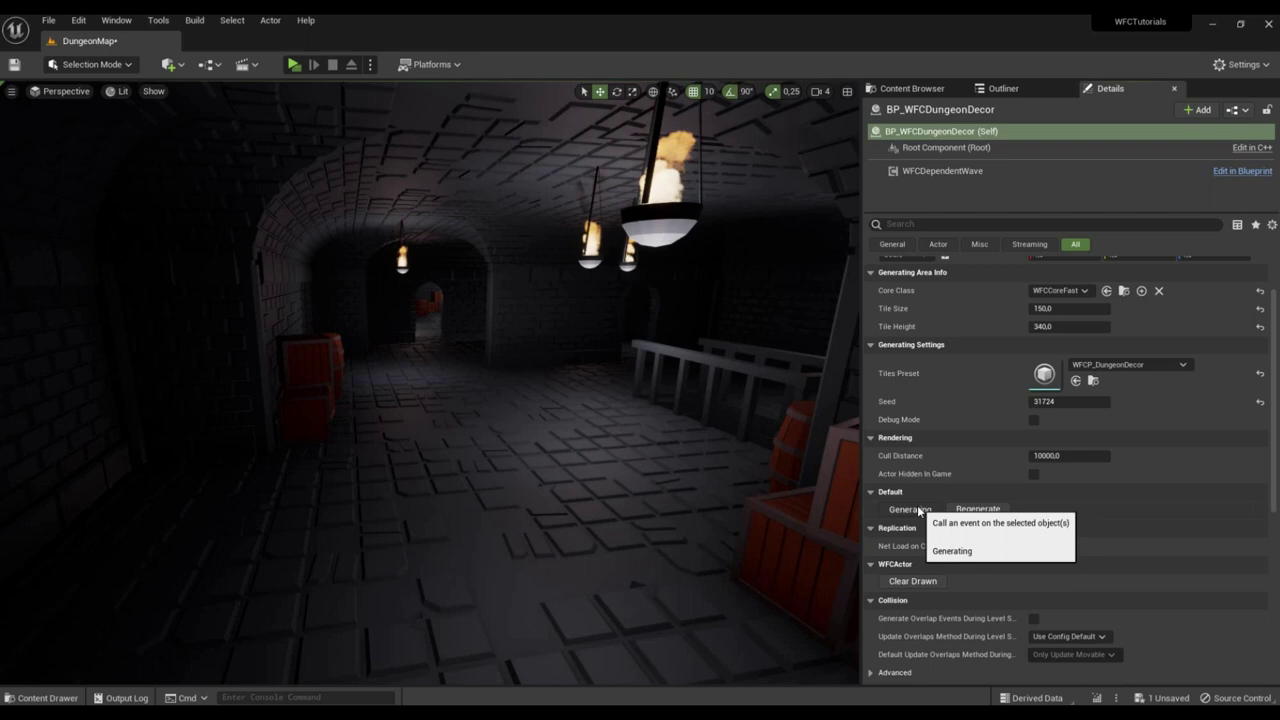
pyautogui.click(917, 507)
pyautogui.click(917, 509)
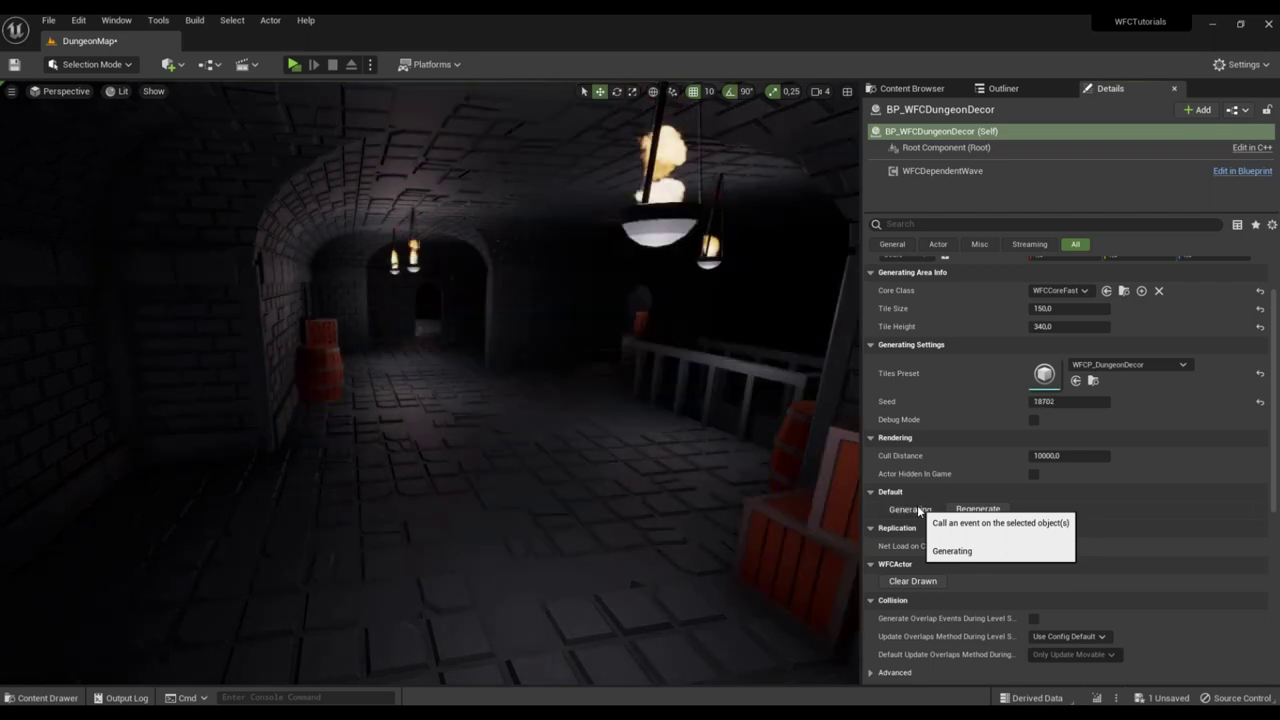
pyautogui.click(917, 508)
pyautogui.click(917, 508)
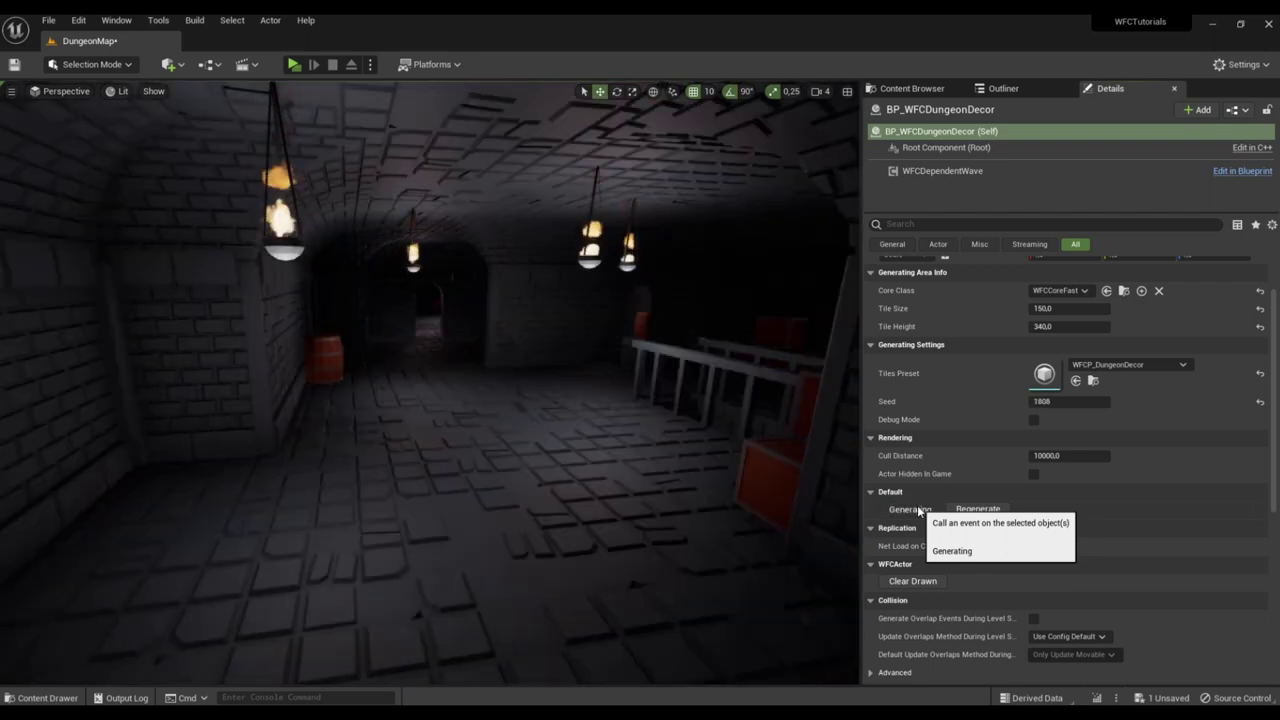
pyautogui.click(917, 508)
pyautogui.click(917, 508)
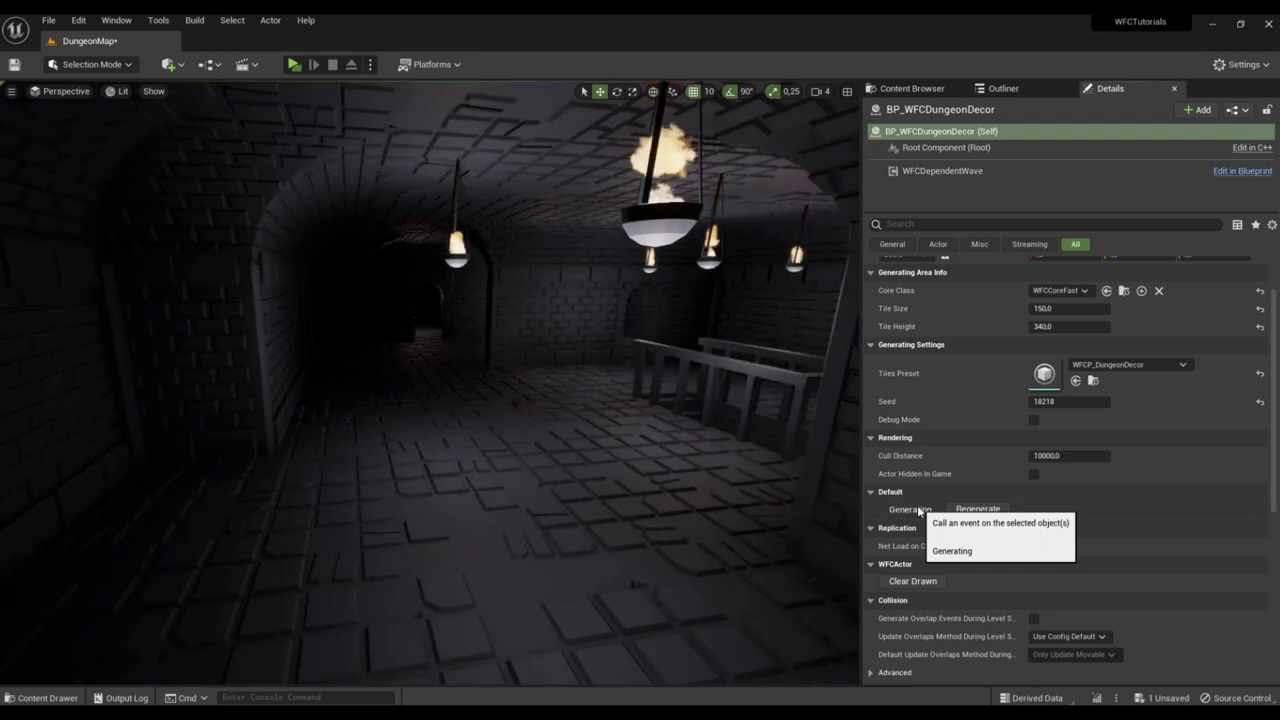
pyautogui.click(917, 508)
pyautogui.click(917, 508)
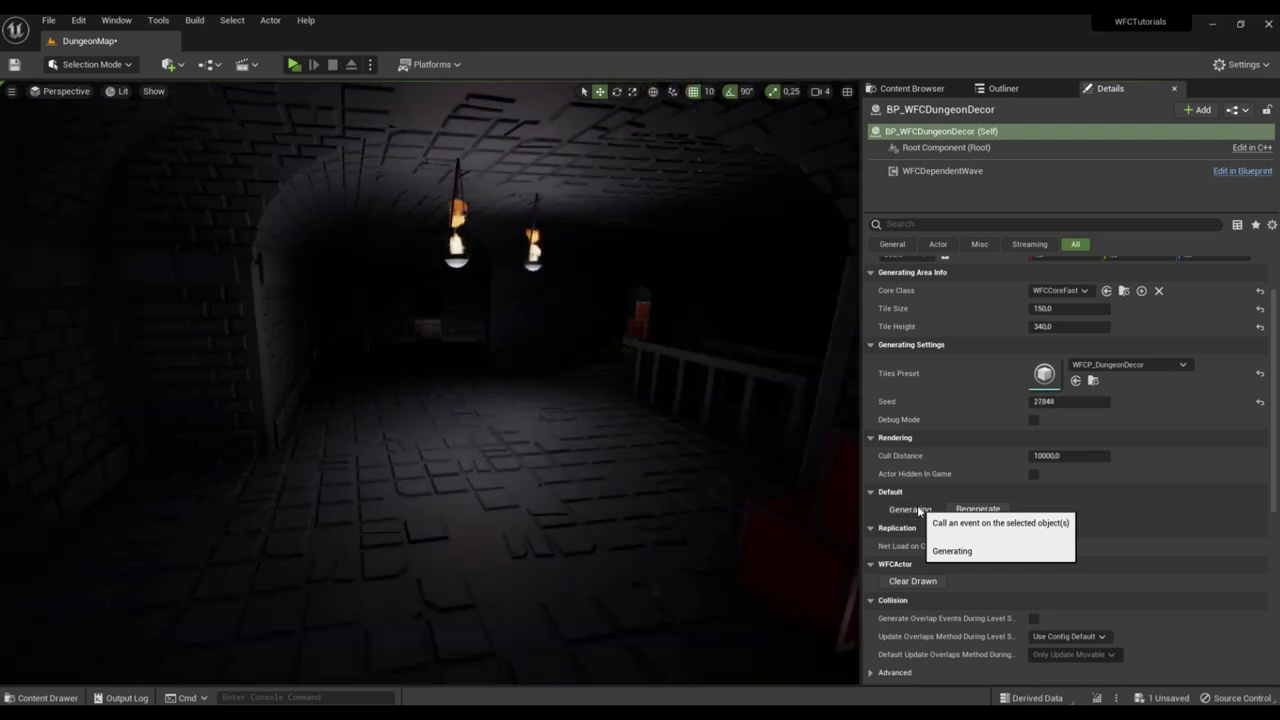
pyautogui.click(917, 508)
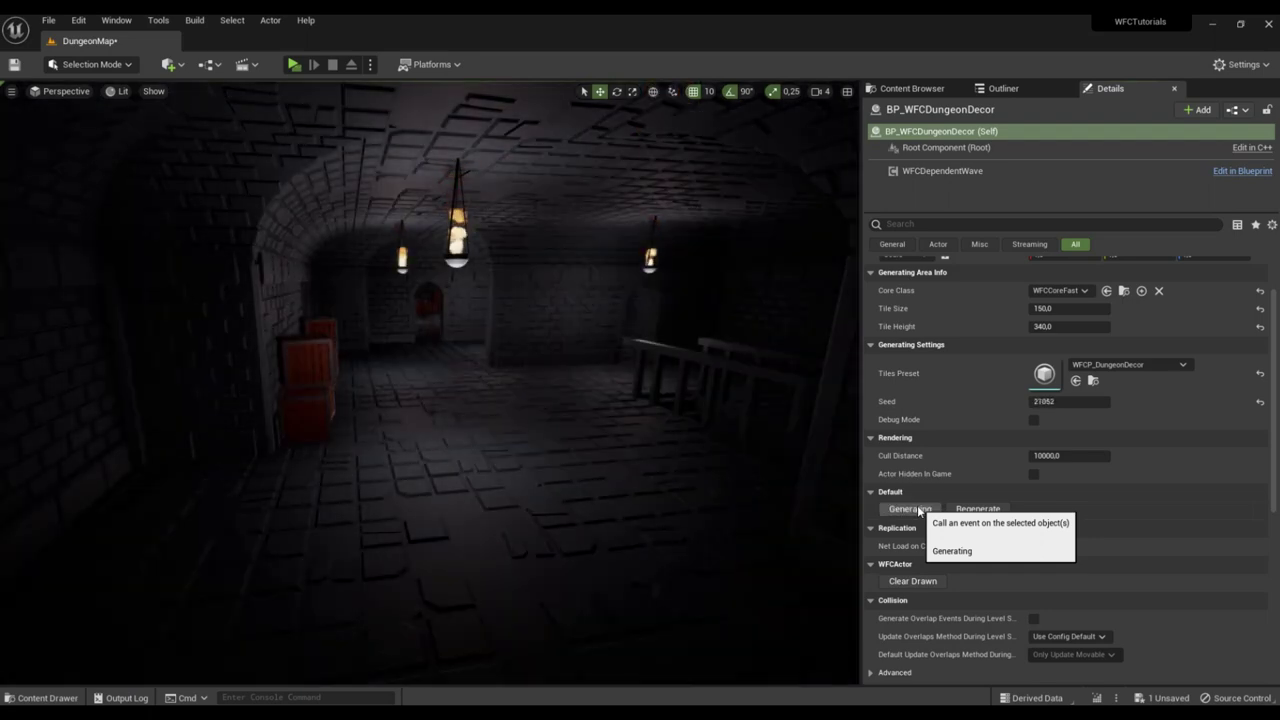
# Preview the level in play mode, walk through the dungeon's rooms and doorways to examine the generated decor, and end the preview.
pyautogui.click(303, 75)
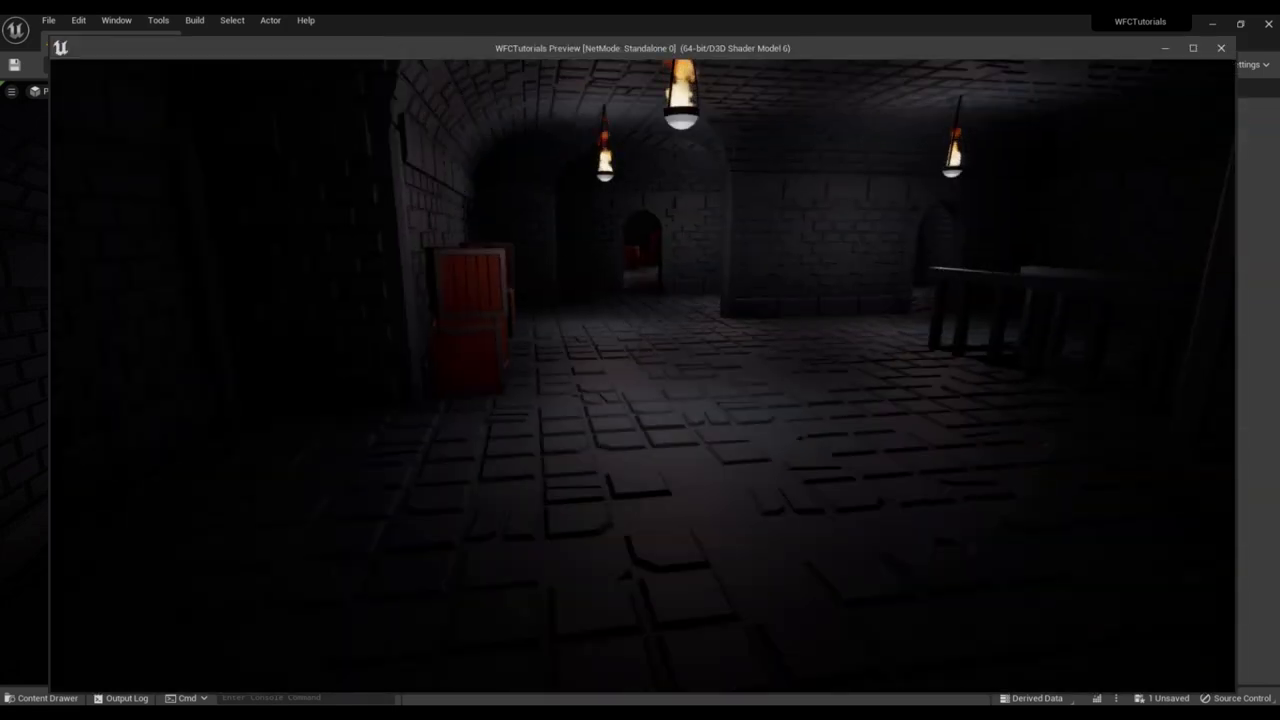
pyautogui.press('w')
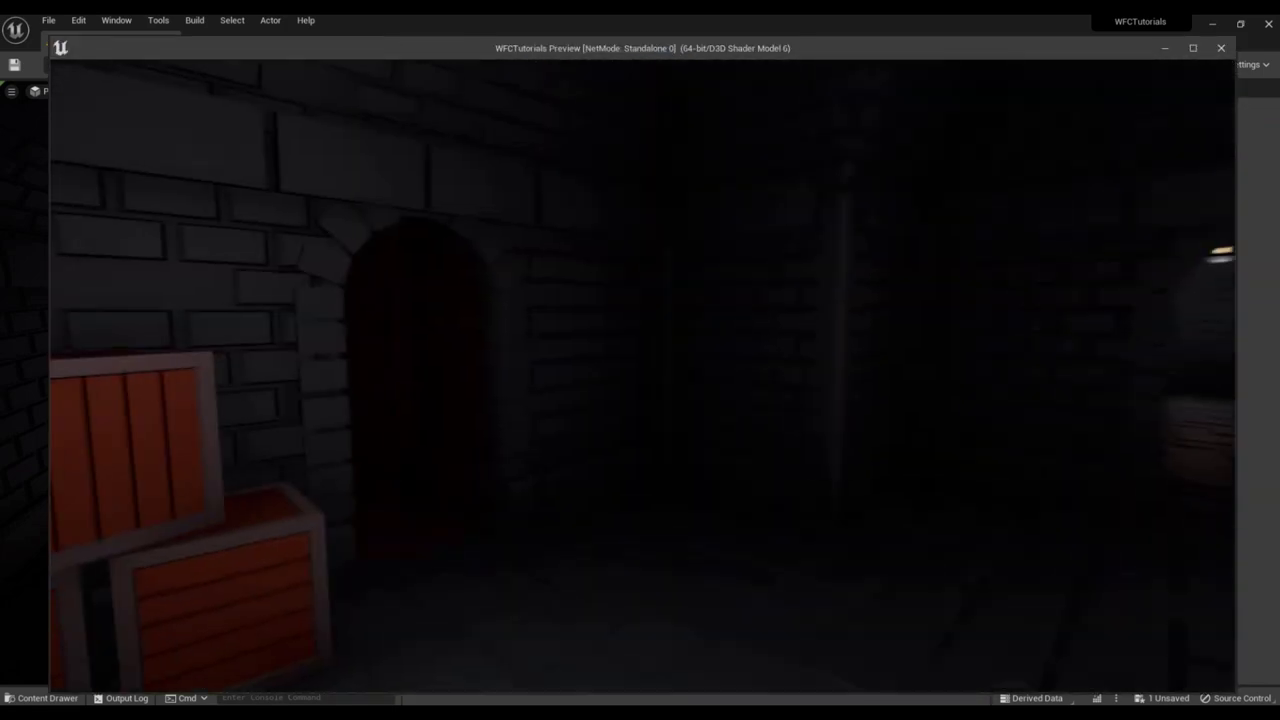
pyautogui.press('w')
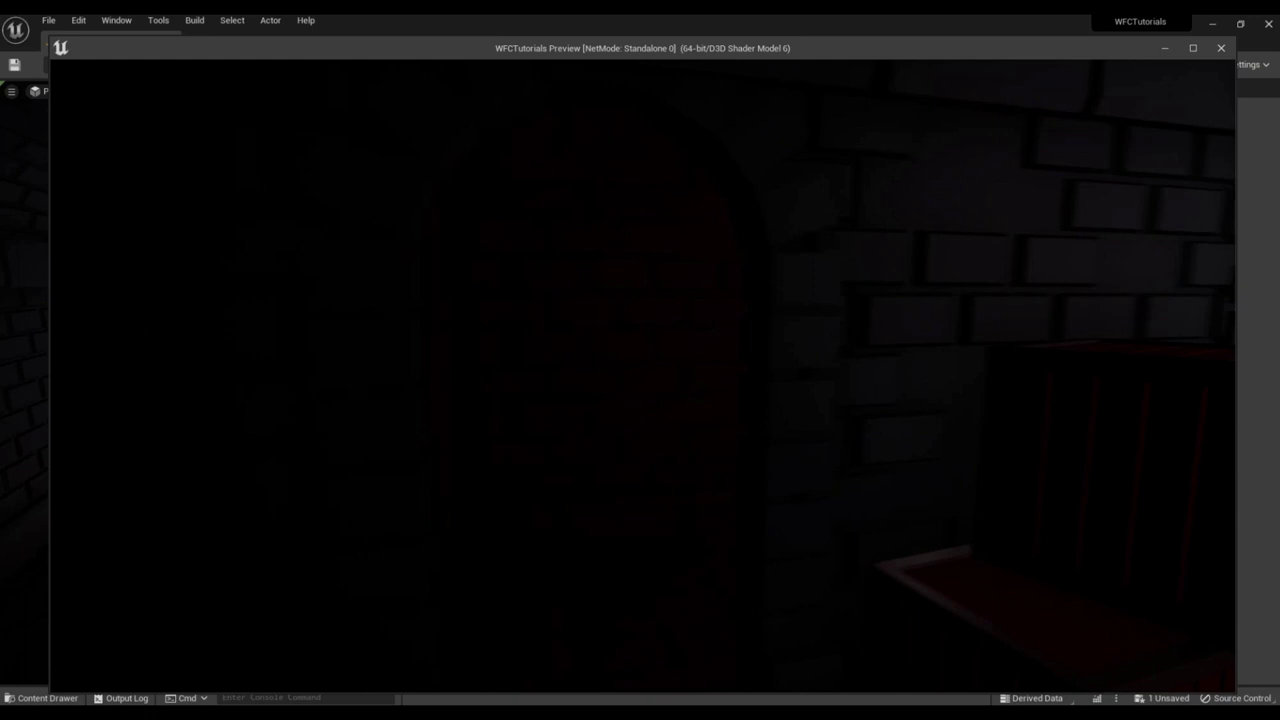
pyautogui.press('w')
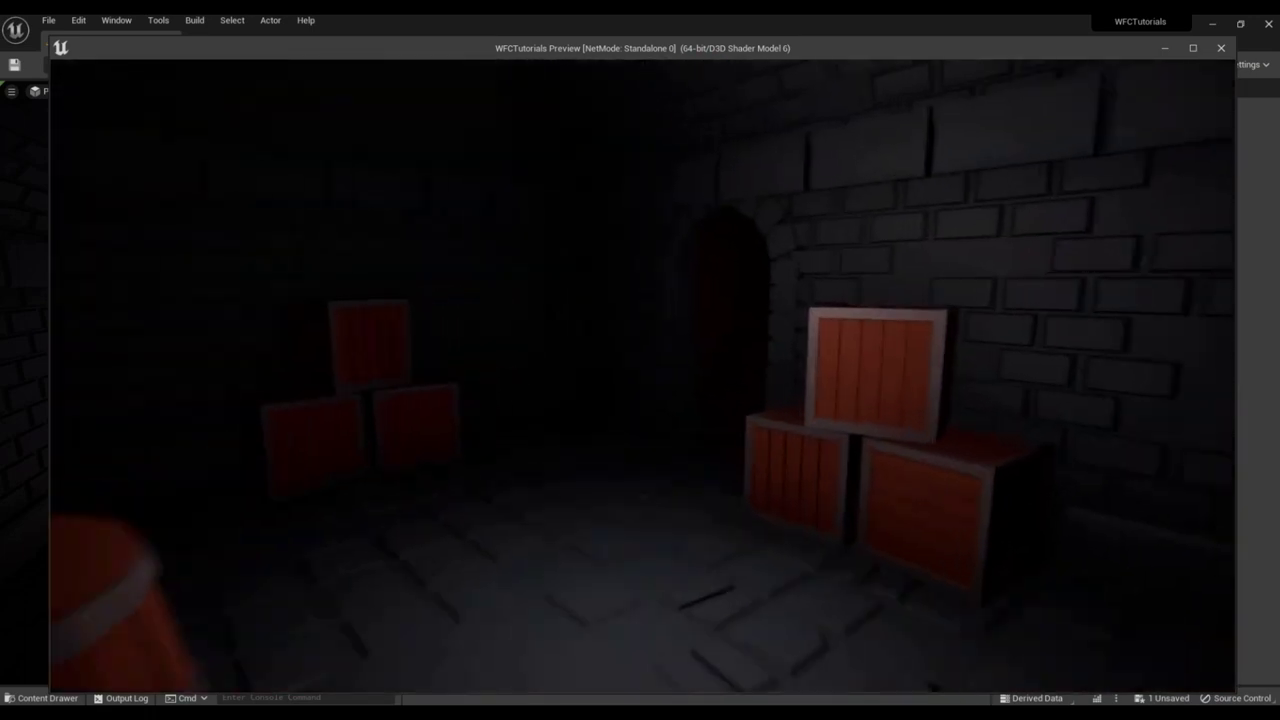
pyautogui.press('w')
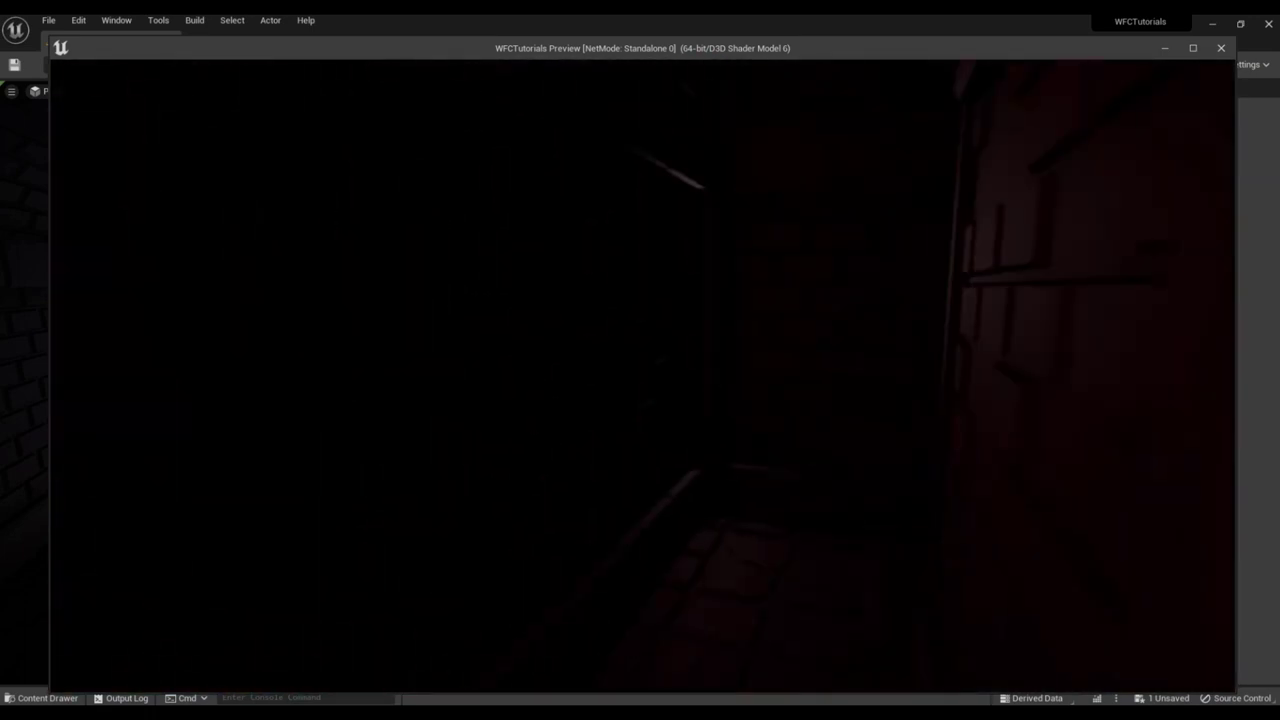
pyautogui.press('w')
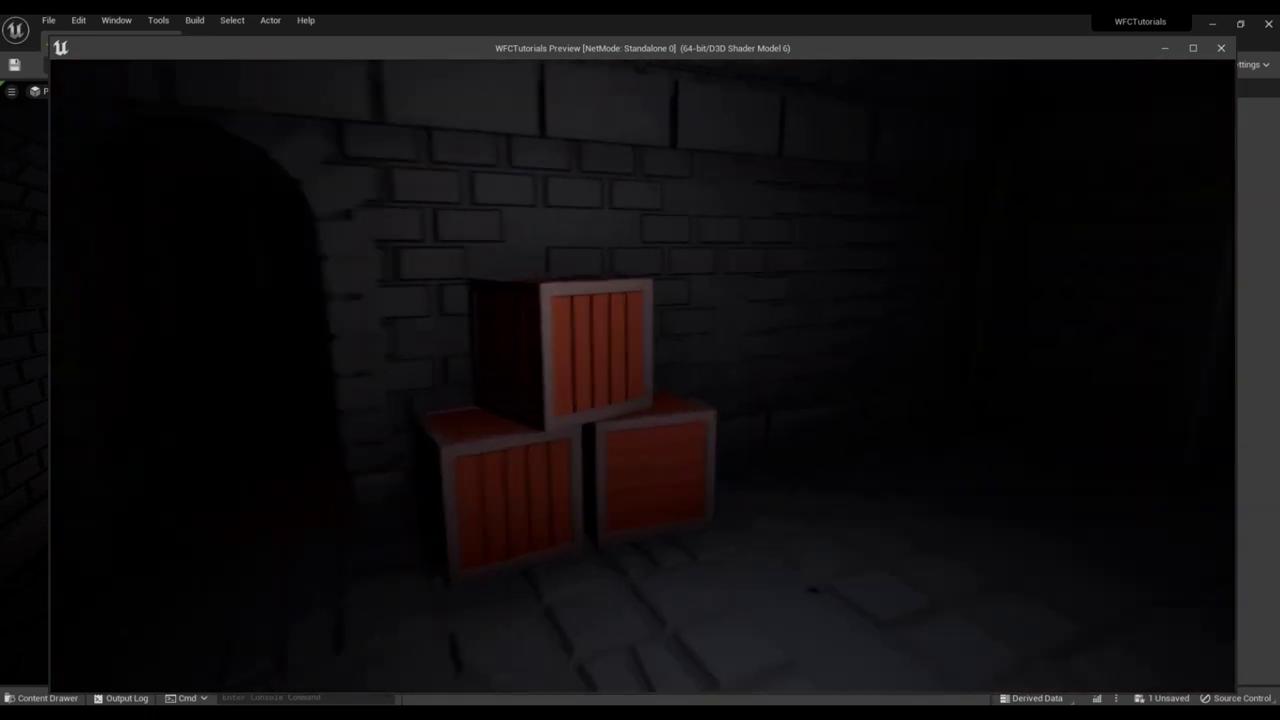
pyautogui.press('w')
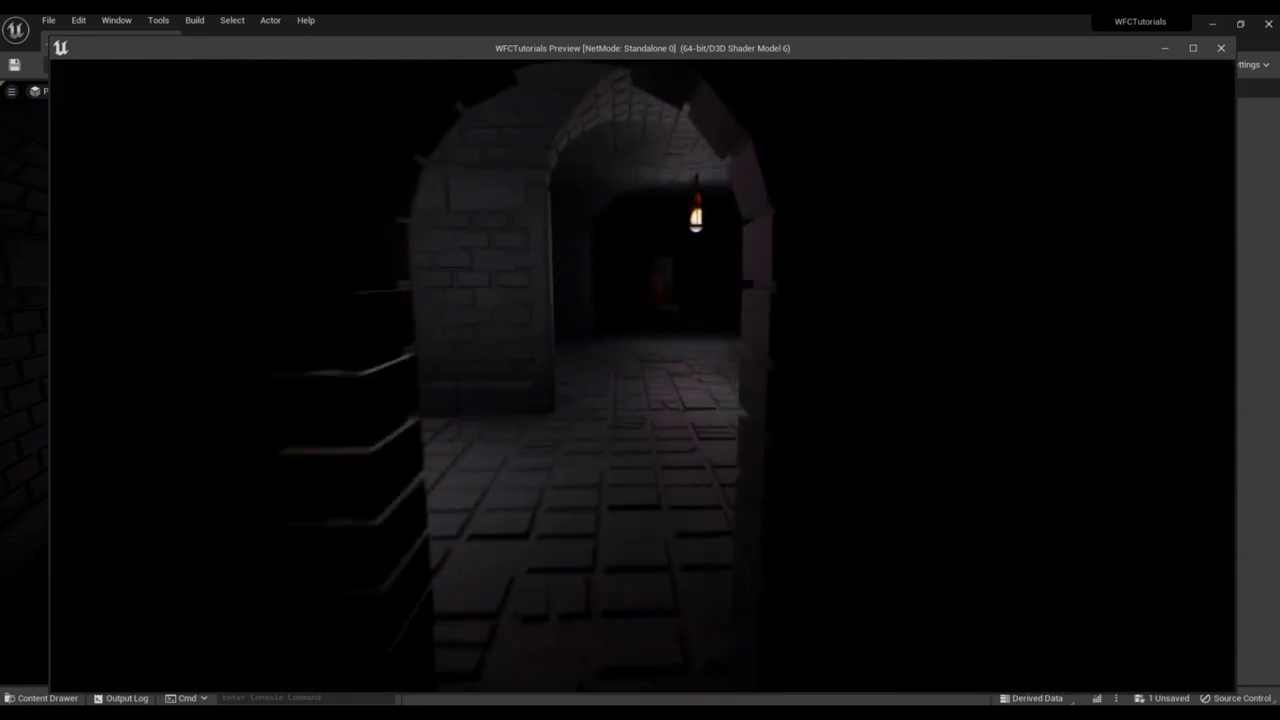
pyautogui.press('w')
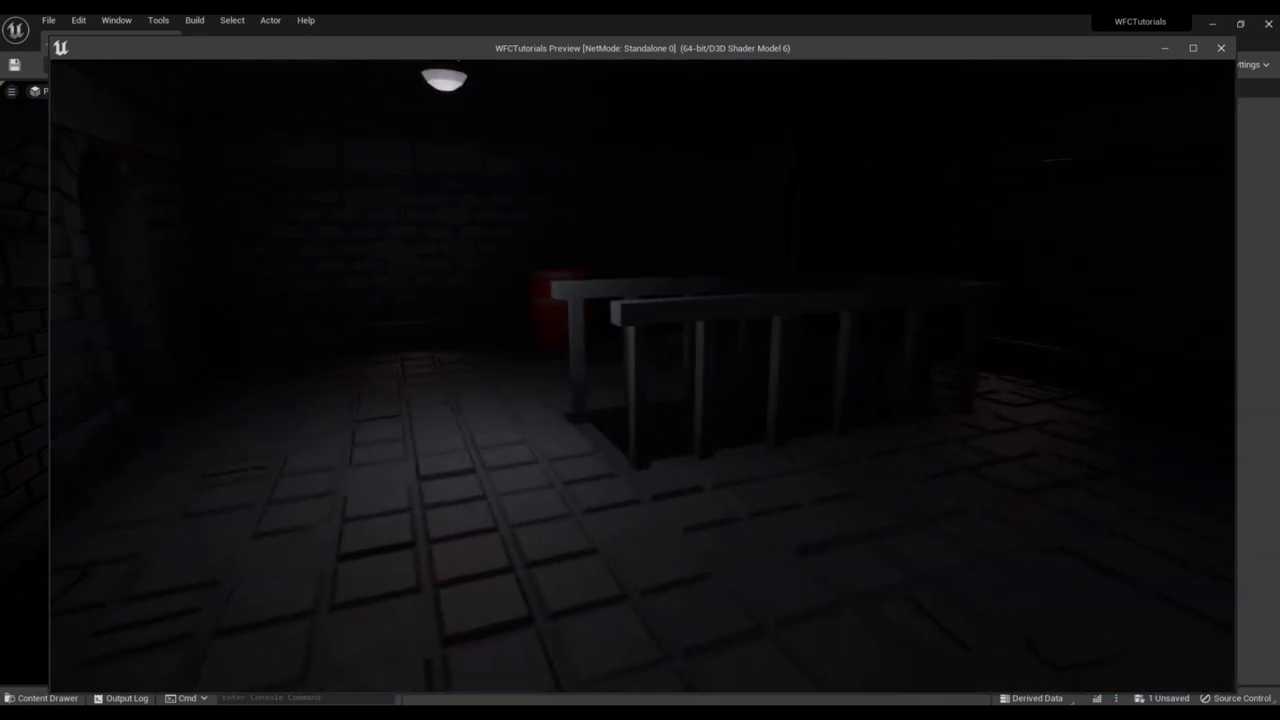
pyautogui.press('w')
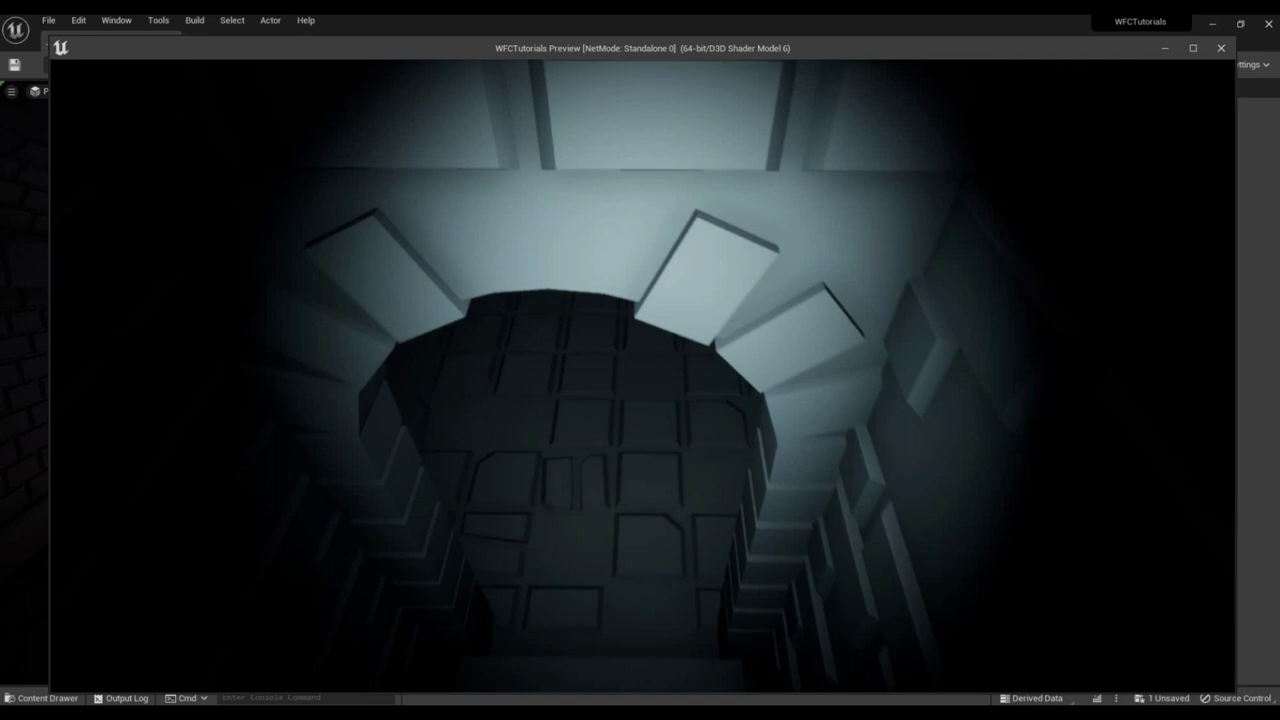
pyautogui.press('w')
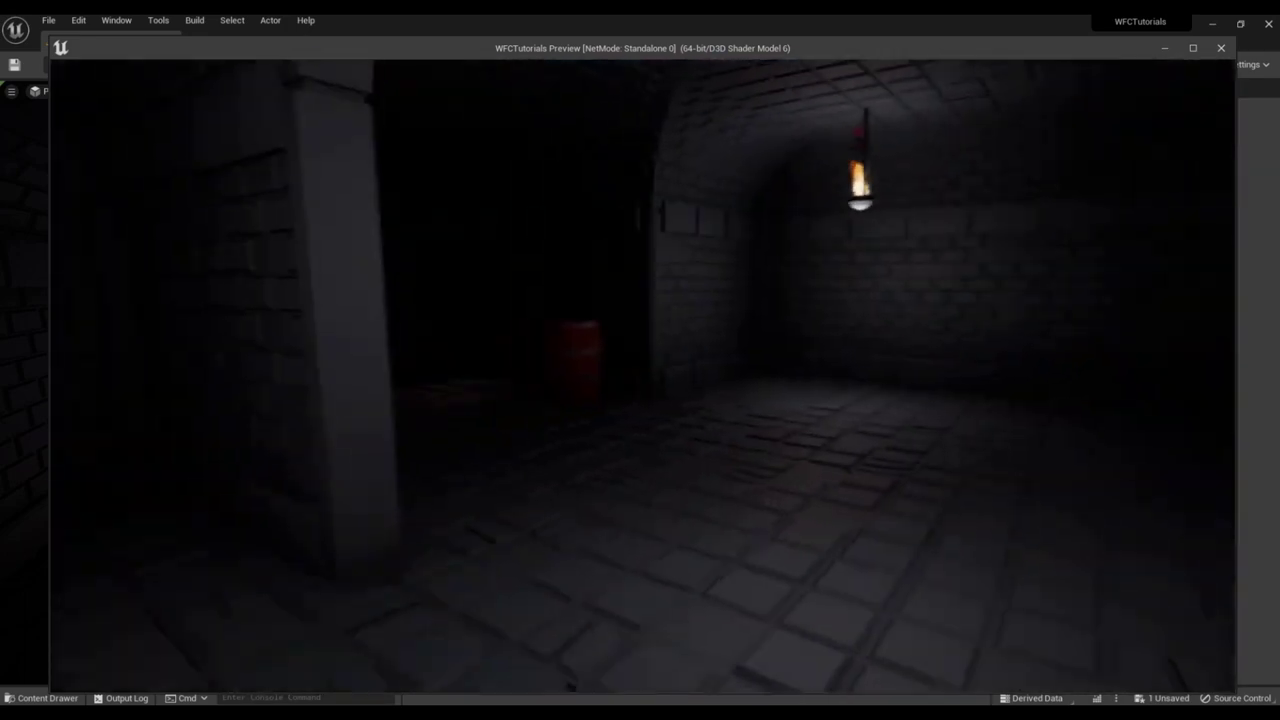
pyautogui.press('w')
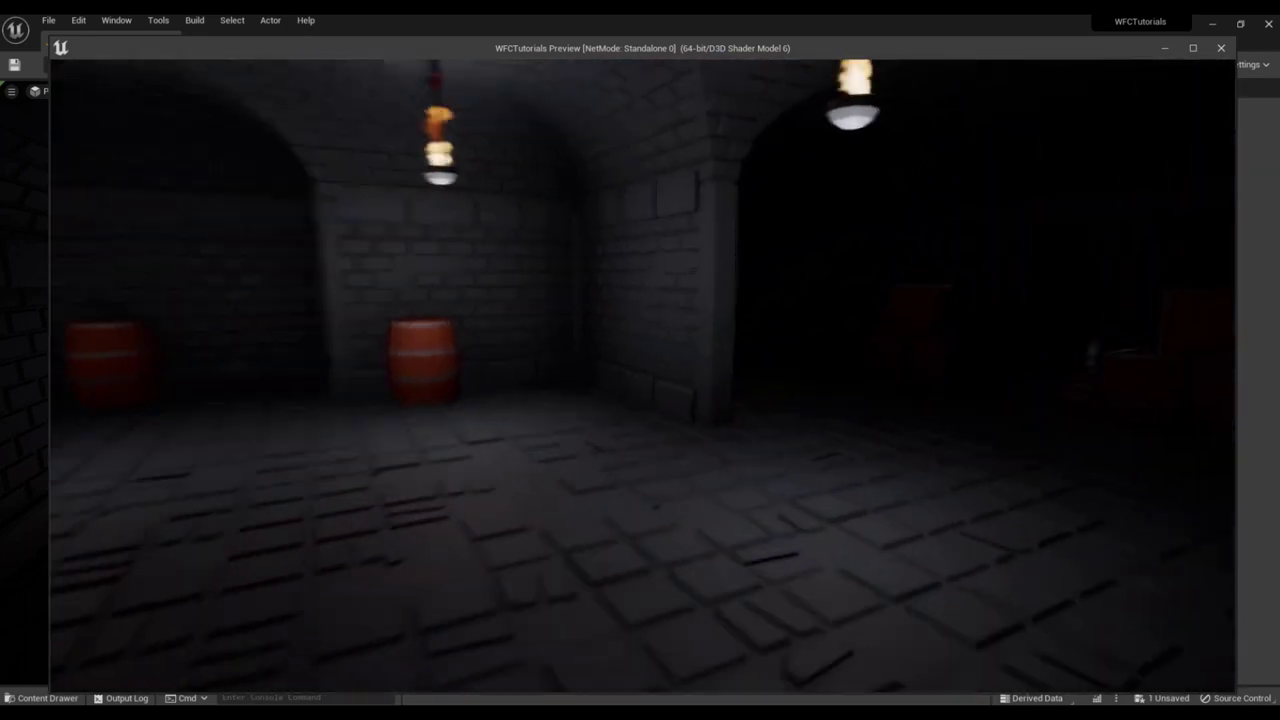
pyautogui.press('w')
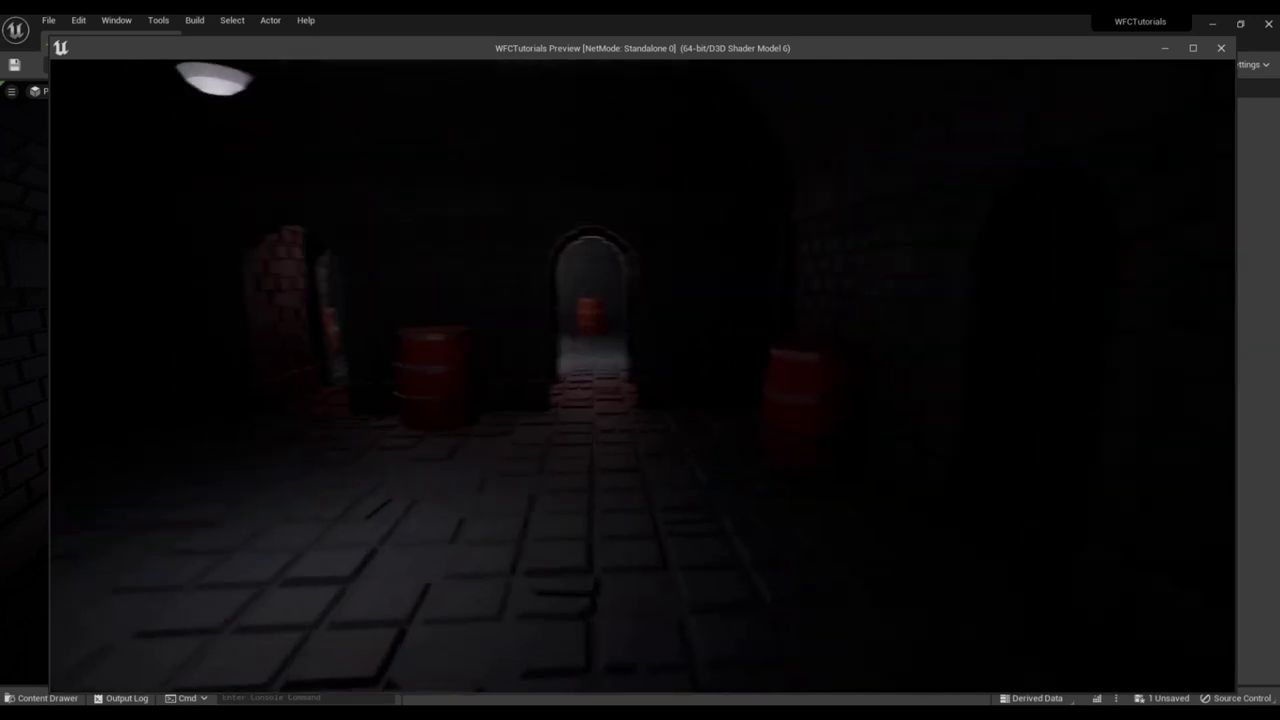
pyautogui.press('w')
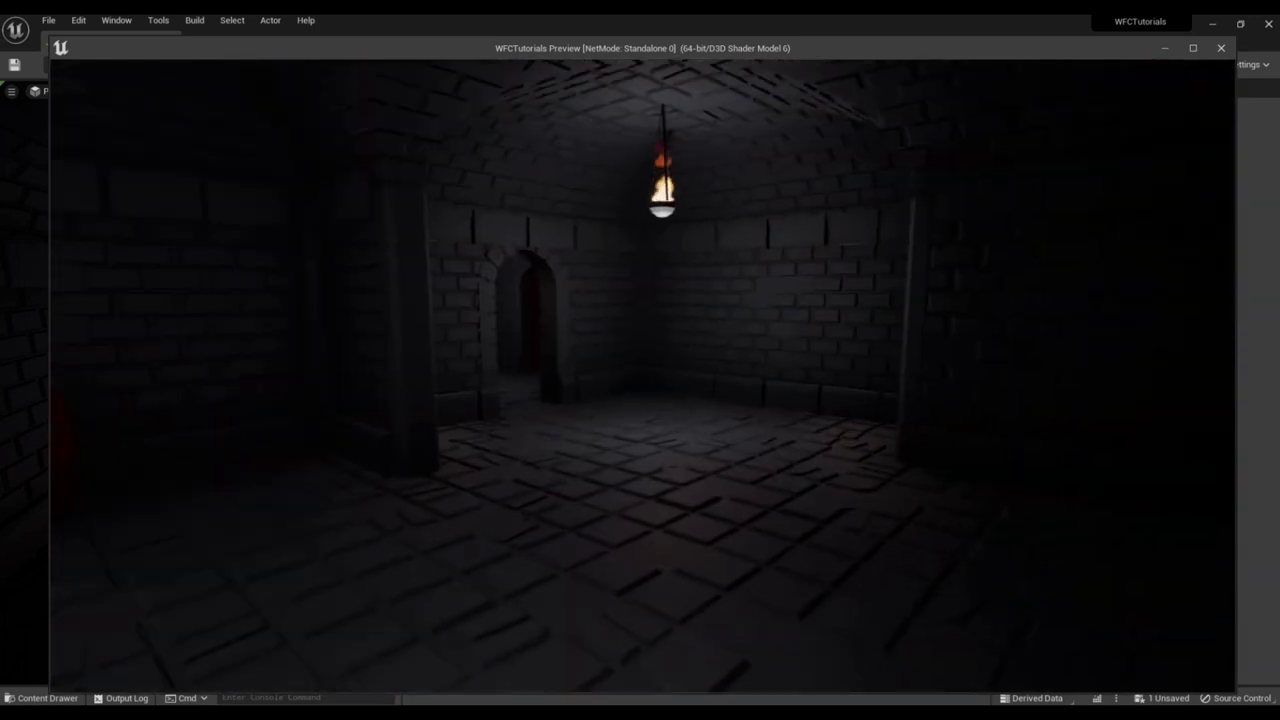
pyautogui.press('w')
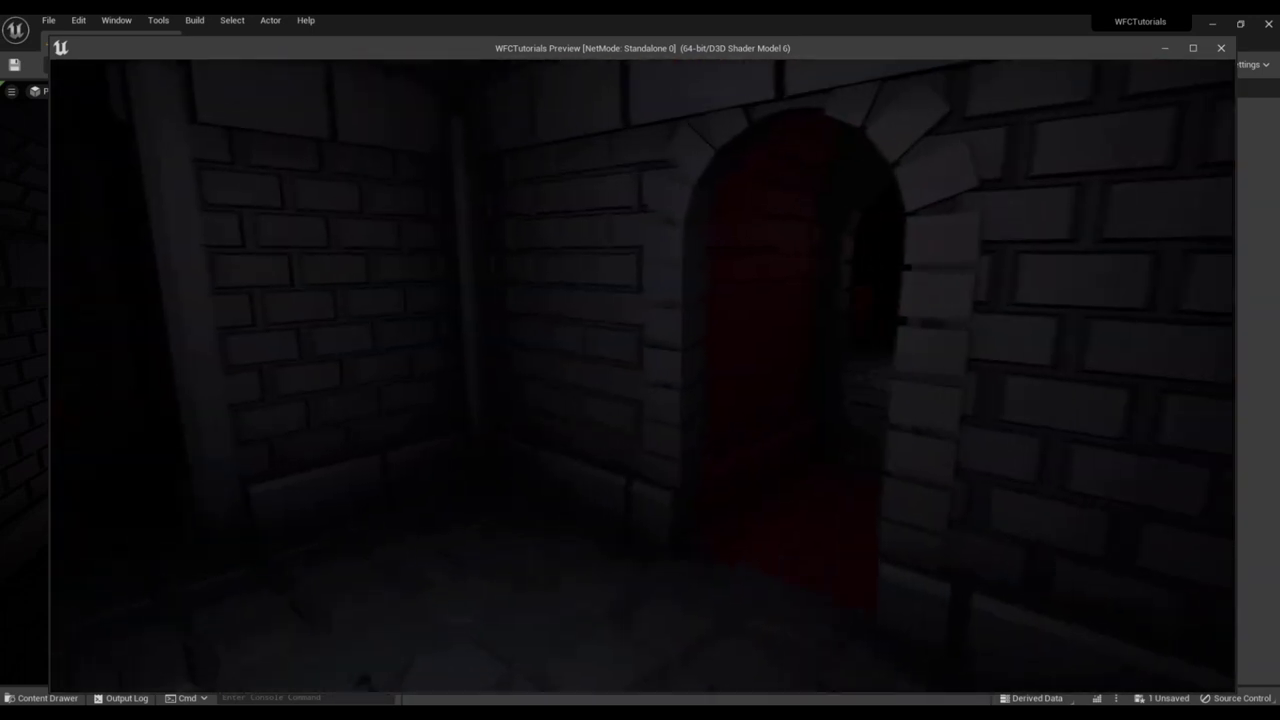
pyautogui.press('w')
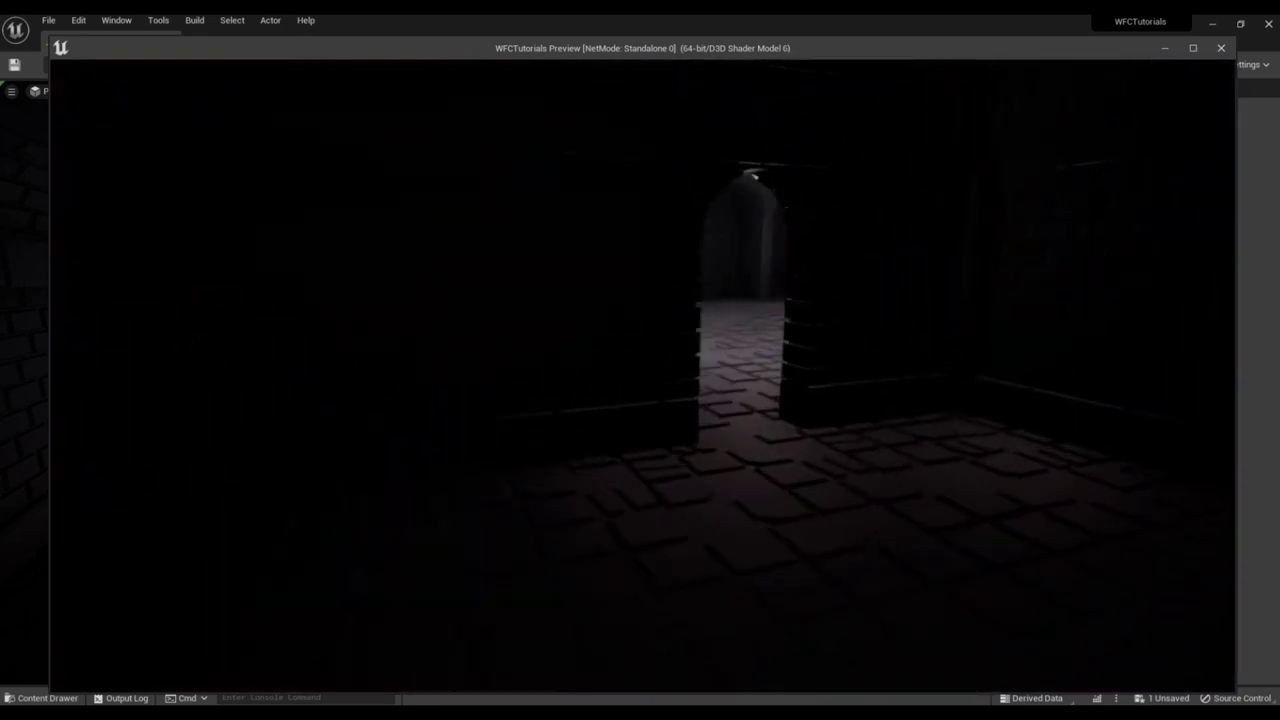
pyautogui.press('w')
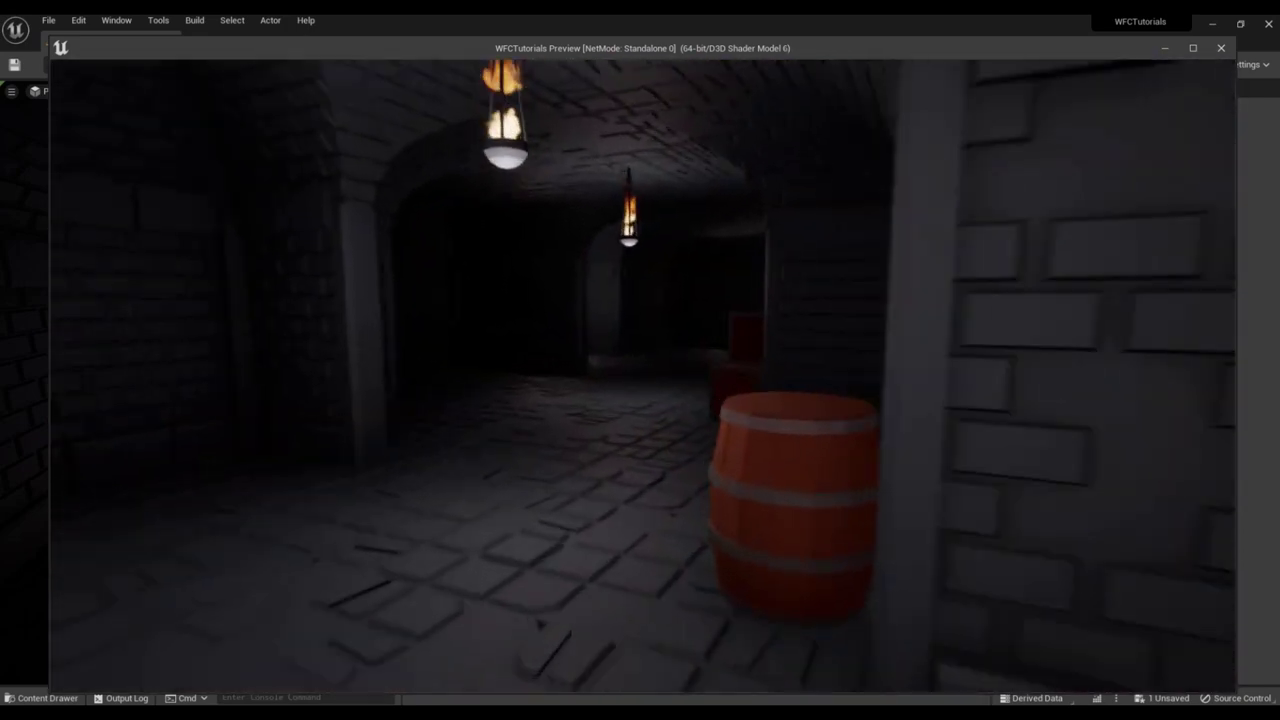
pyautogui.press('w')
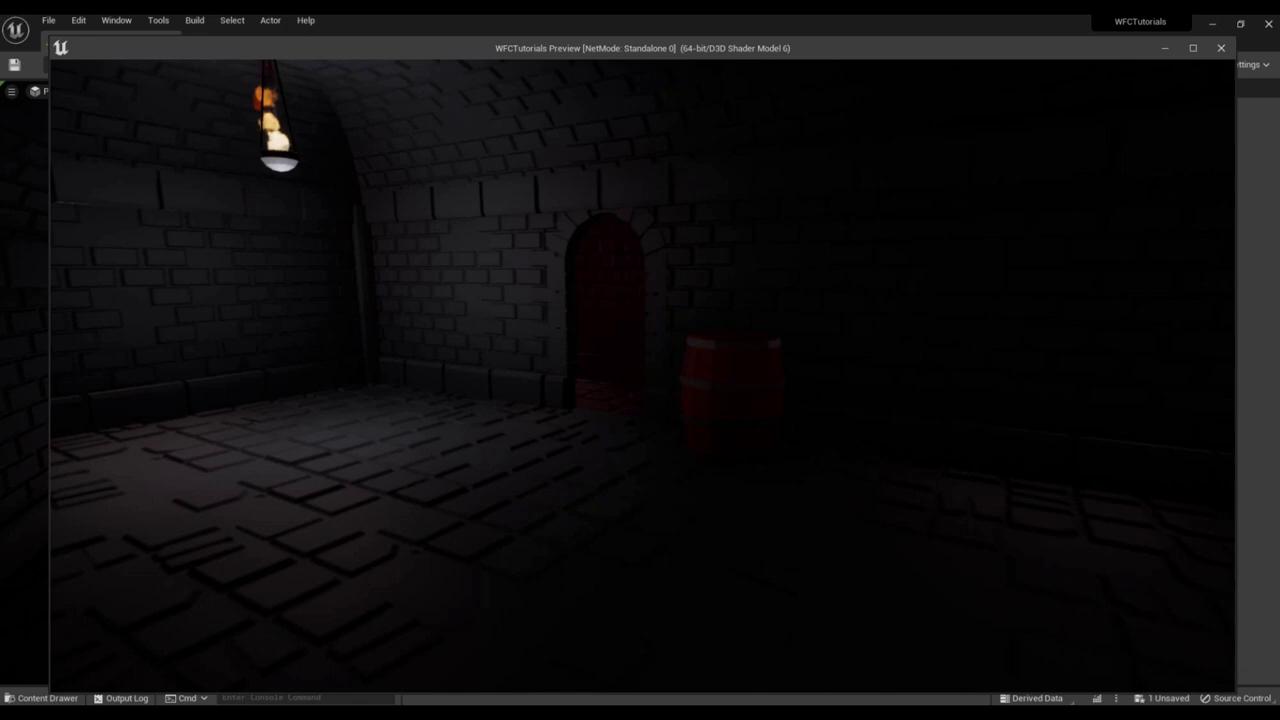
pyautogui.press('w')
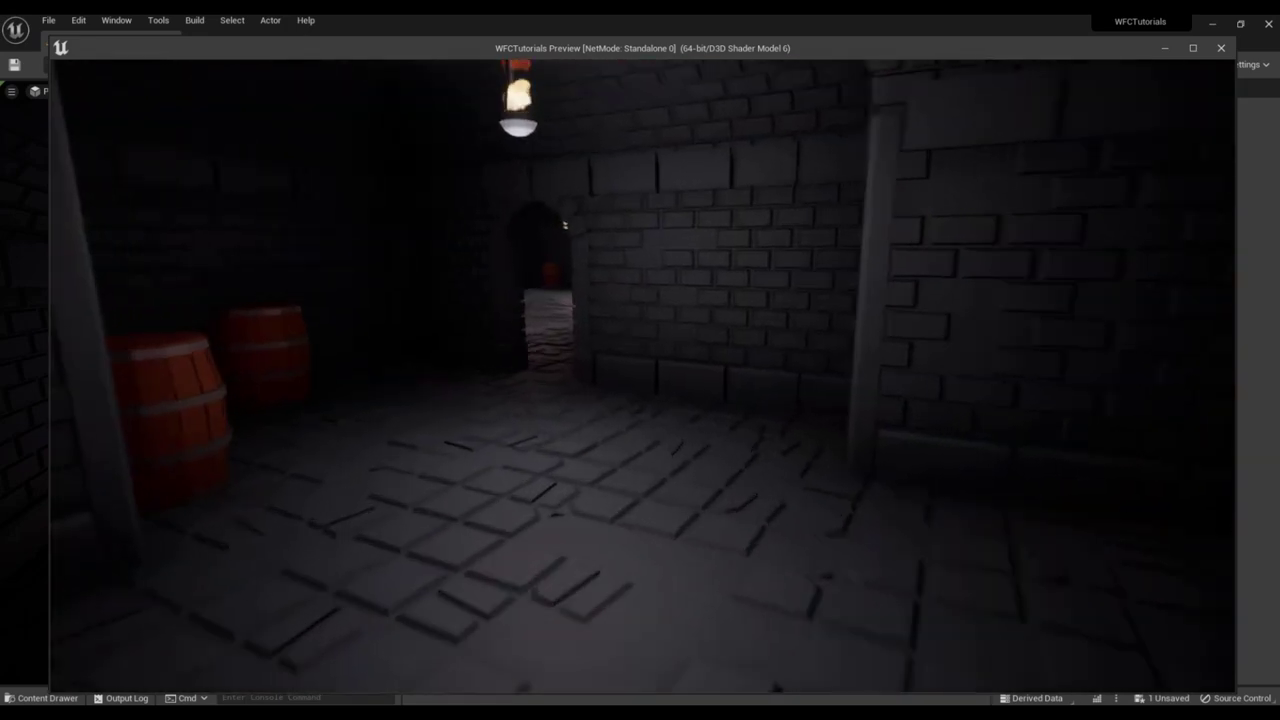
pyautogui.press('w')
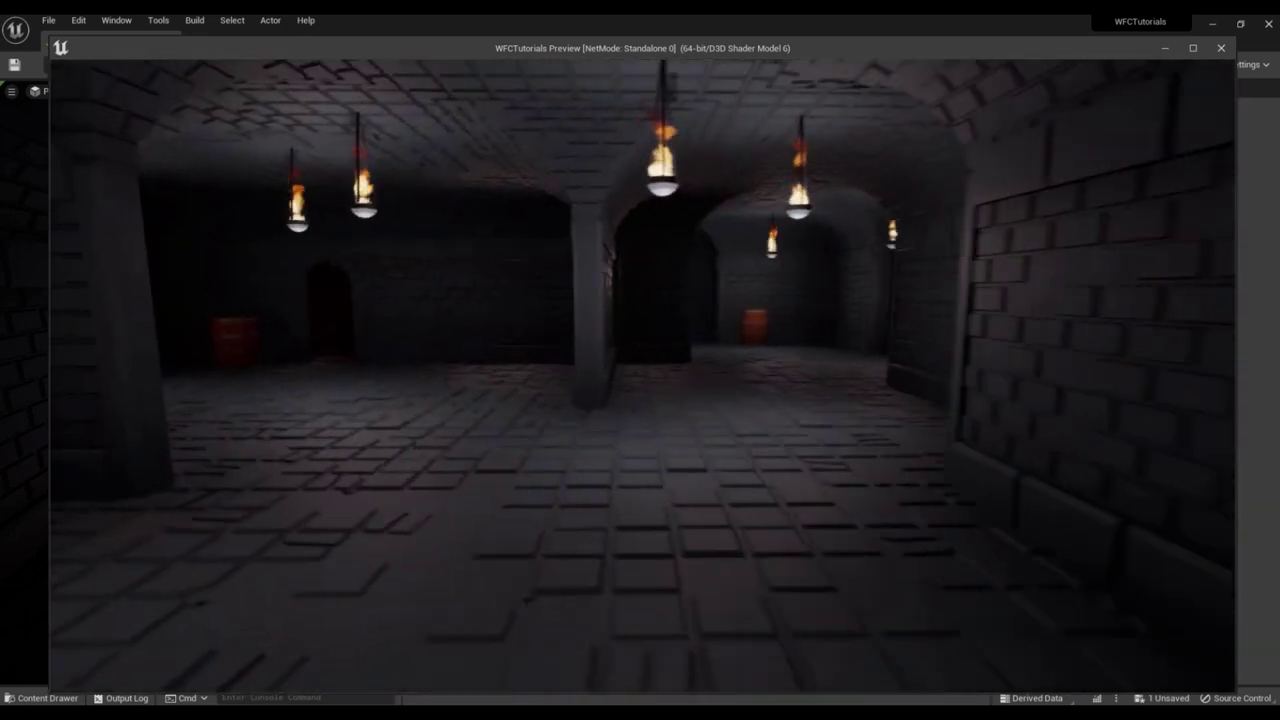
pyautogui.press('Escape')
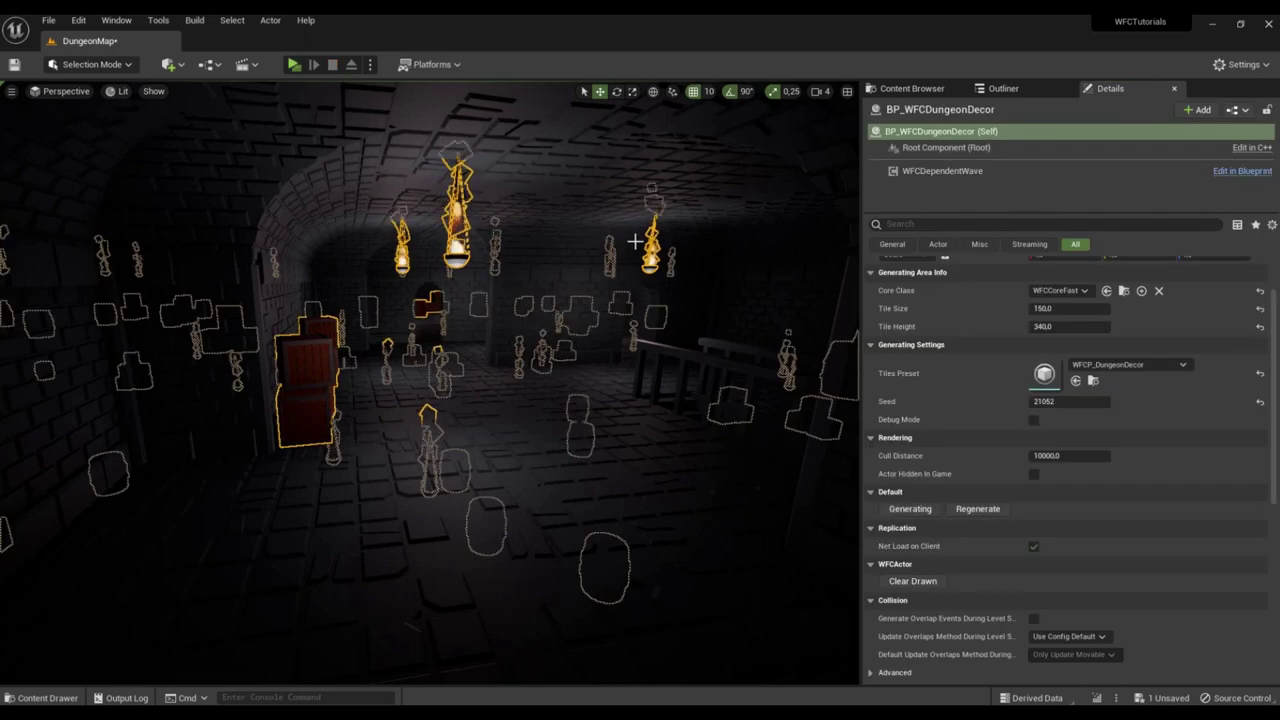
# Select the BP_WFCDungeon actor from outside the dungeon and generate new dungeon layouts repeatedly.
pyautogui.press('s')
pyautogui.moveTo(634, 243); pyautogui.dragTo(600, 368, button='right')
pyautogui.press('s')
pyautogui.press('s')
pyautogui.click(600, 380)
pyautogui.press('w')
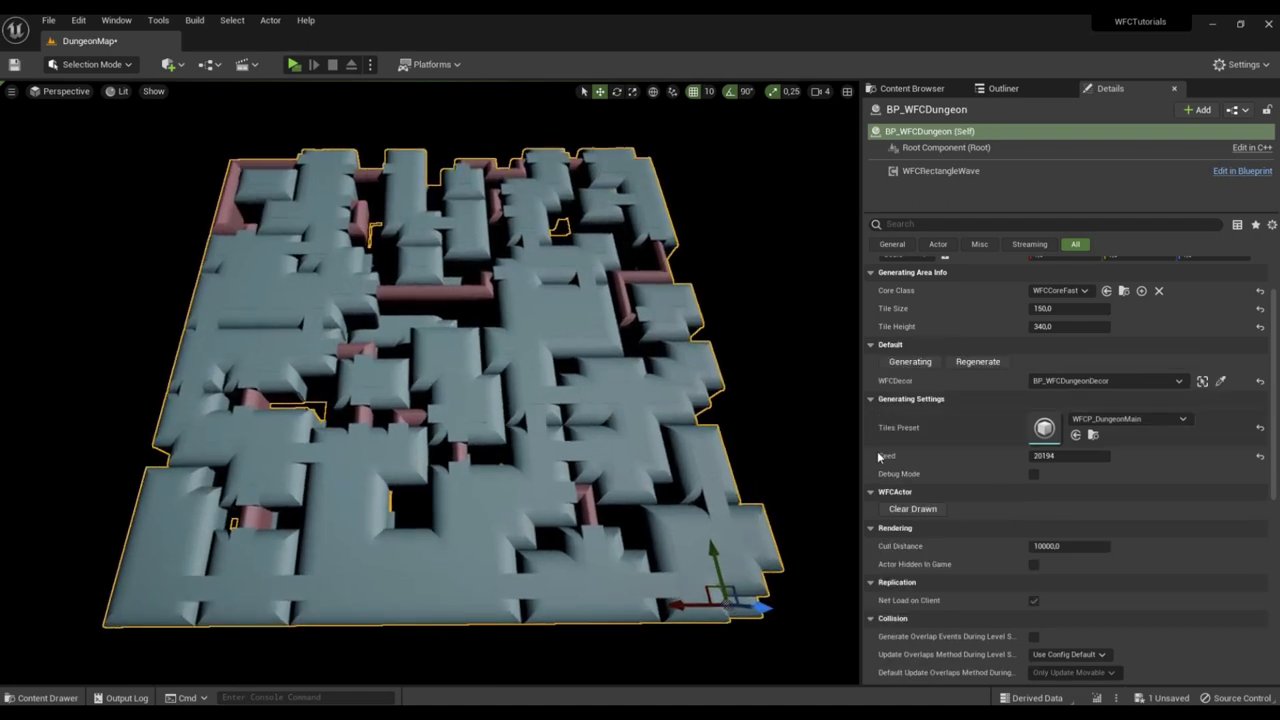
pyautogui.click(928, 366)
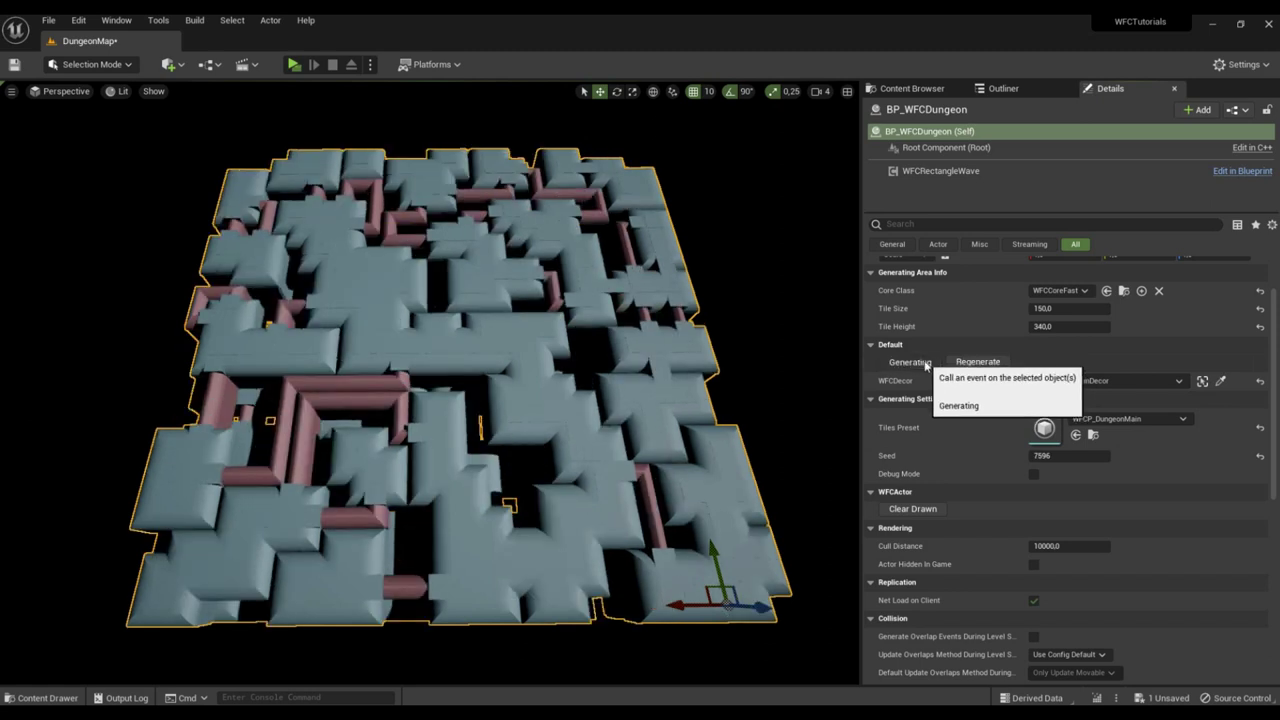
pyautogui.click(926, 366)
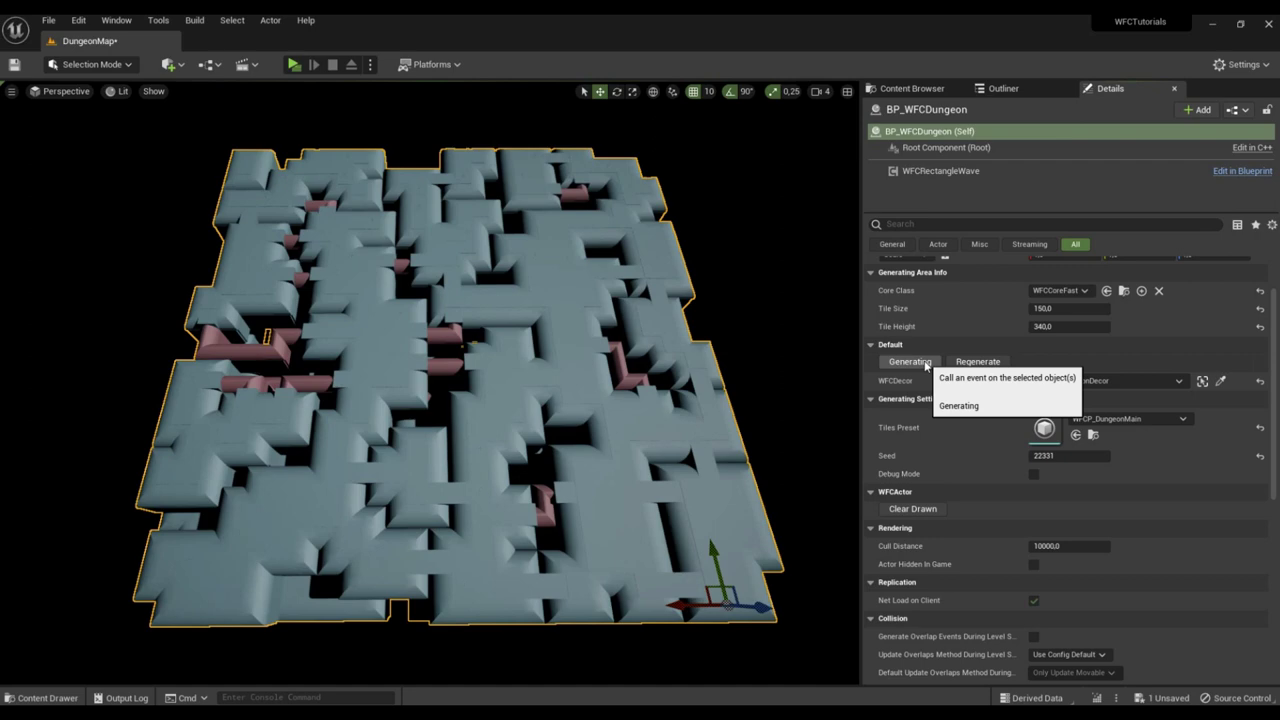
# Enlarge the generating area in the WFCRectangleWave component of BP_WFCDungeon and regenerate the dungeon with the same seed.
pyautogui.moveTo(620, 370); pyautogui.dragTo(345, 405, button='right')
pyautogui.press('w')
pyautogui.press('w')
pyautogui.press('w')
pyautogui.press('s')
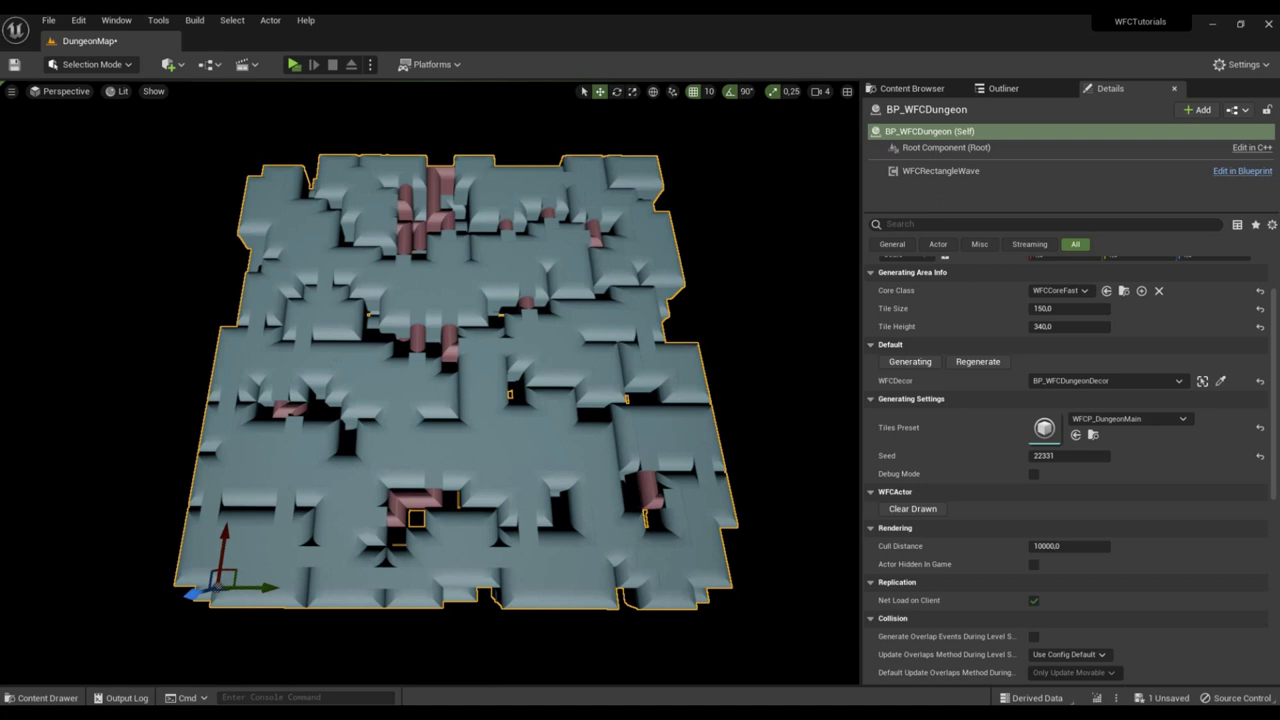
pyautogui.click(932, 174)
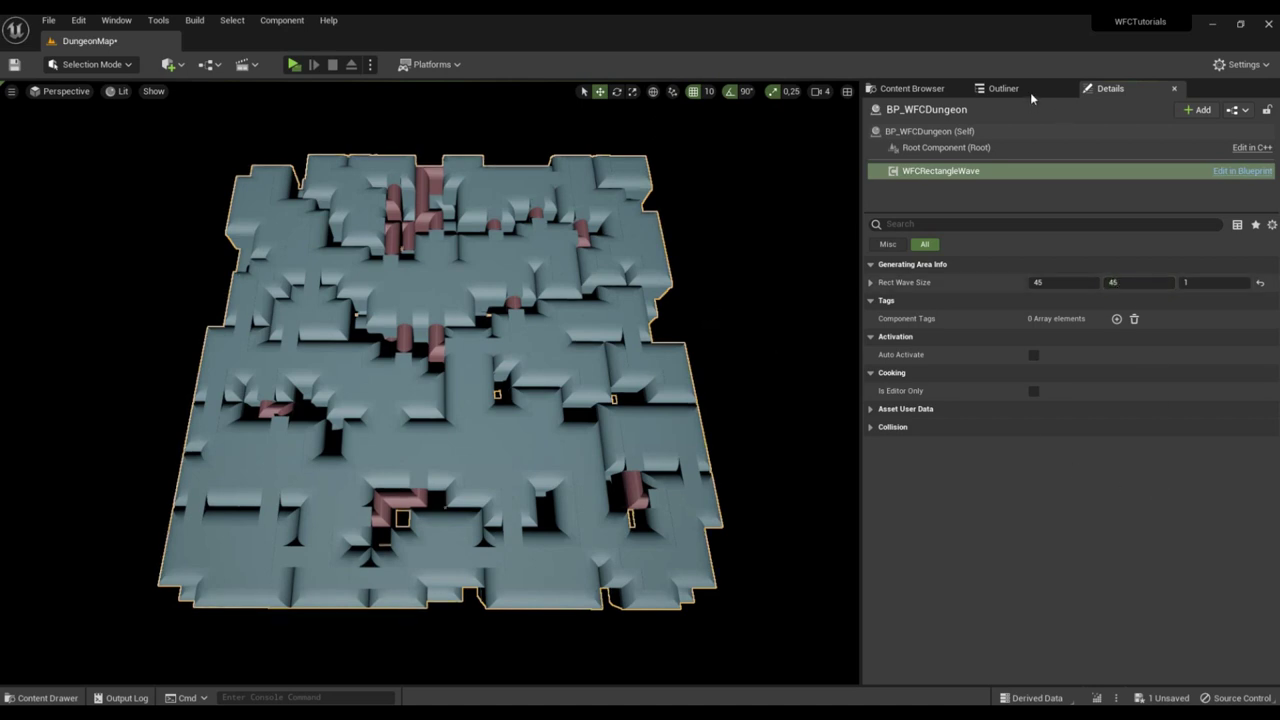
pyautogui.click(920, 131)
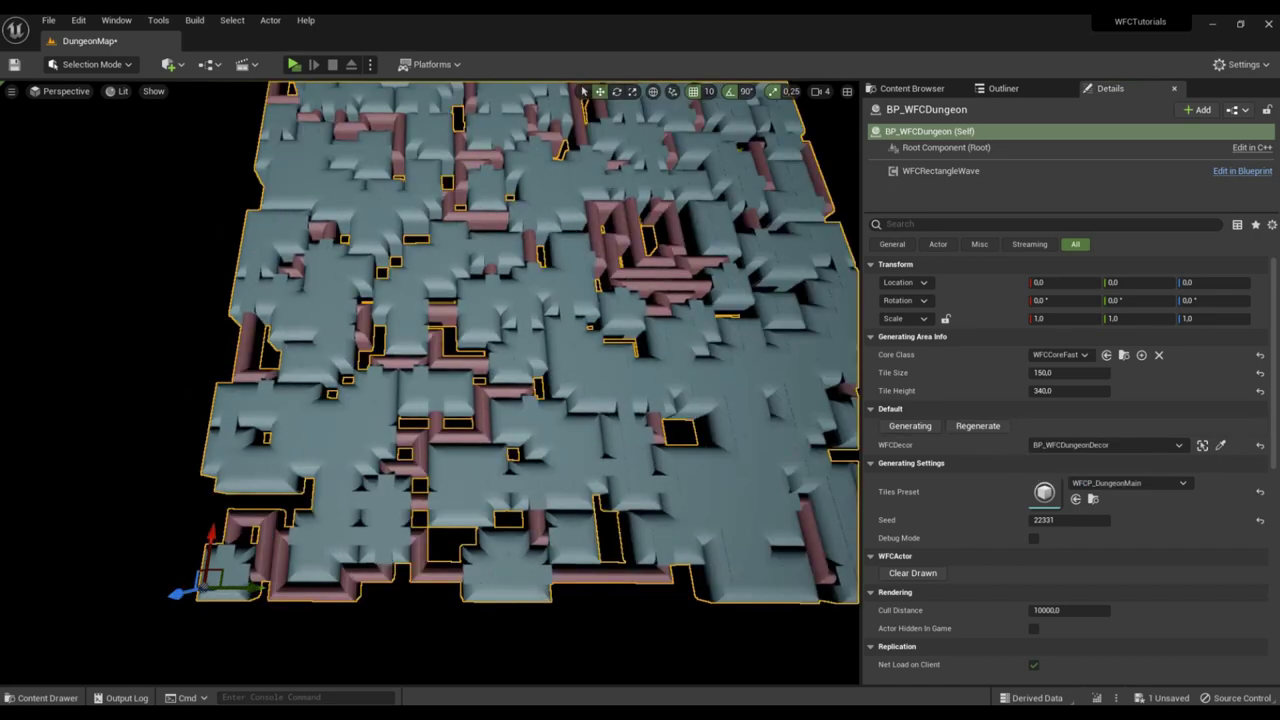
# Examine the enlarged dungeon's layout from above and its decorated rooms and corridors from inside.
pyautogui.moveTo(679, 213); pyautogui.dragTo(790, 192, button='right')
pyautogui.press('g')
pyautogui.press('s')
pyautogui.press('w')
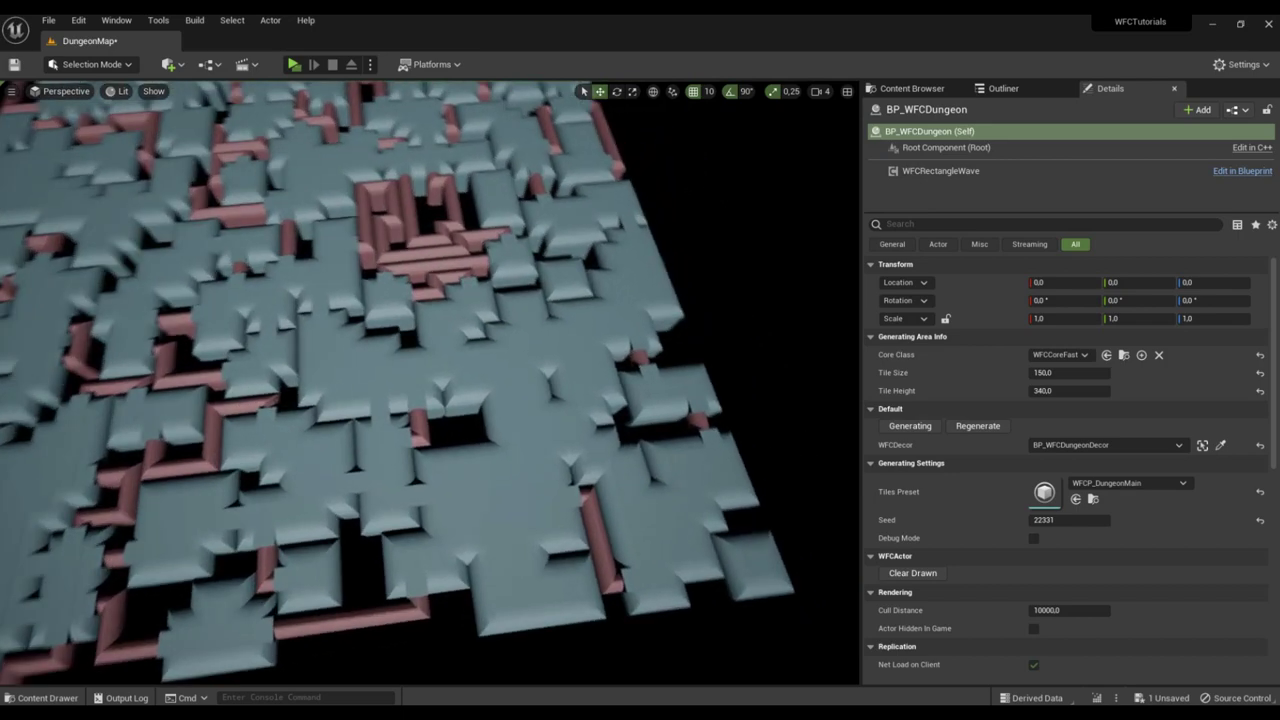
pyautogui.scroll(6, 430, 383)
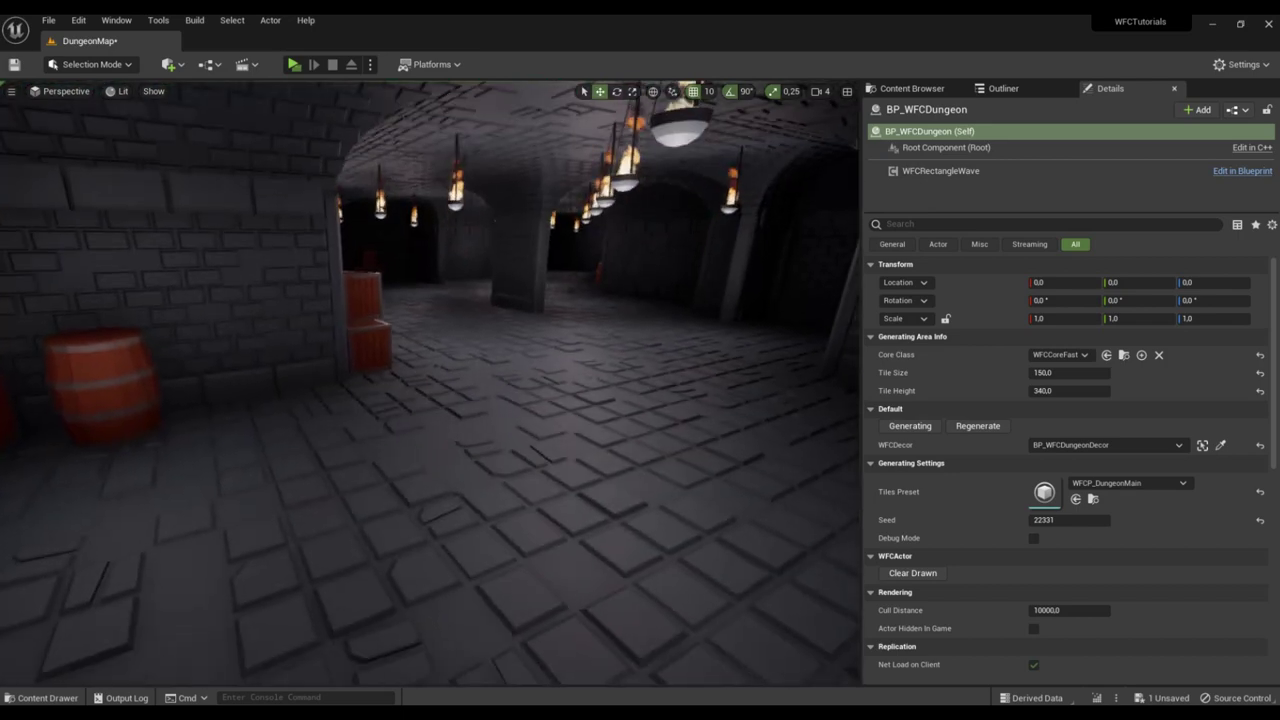
pyautogui.press('w')
pyautogui.moveTo(430, 383); pyautogui.dragTo(560, 330, button='right')
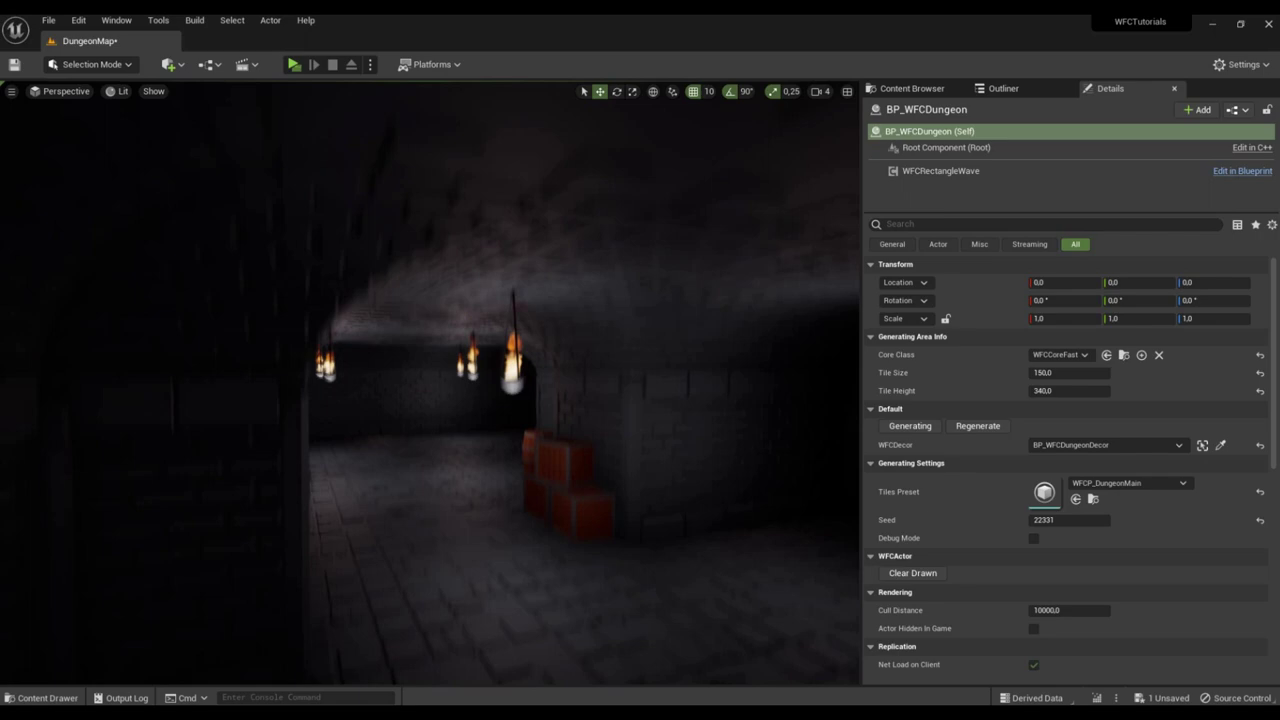
pyautogui.moveTo(430, 384); pyautogui.dragTo(500, 455, button='right')
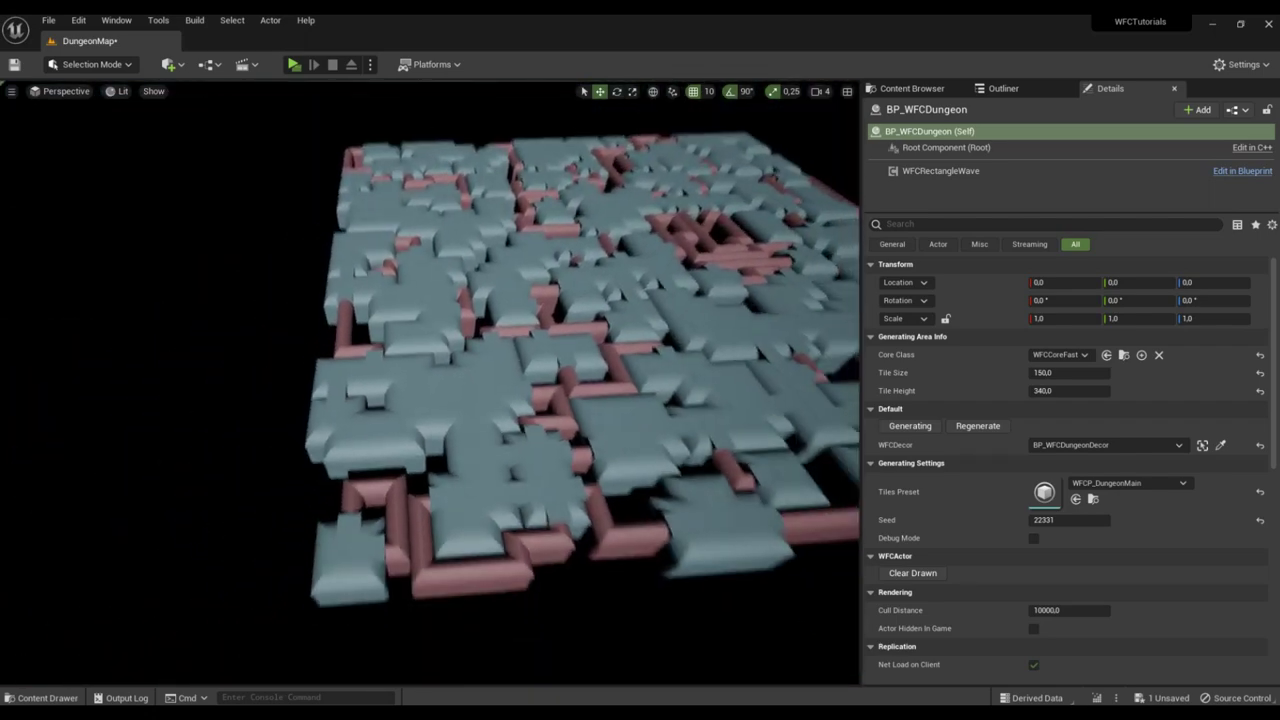
pyautogui.moveTo(630, 386); pyautogui.dragTo(686, 400, button='right')
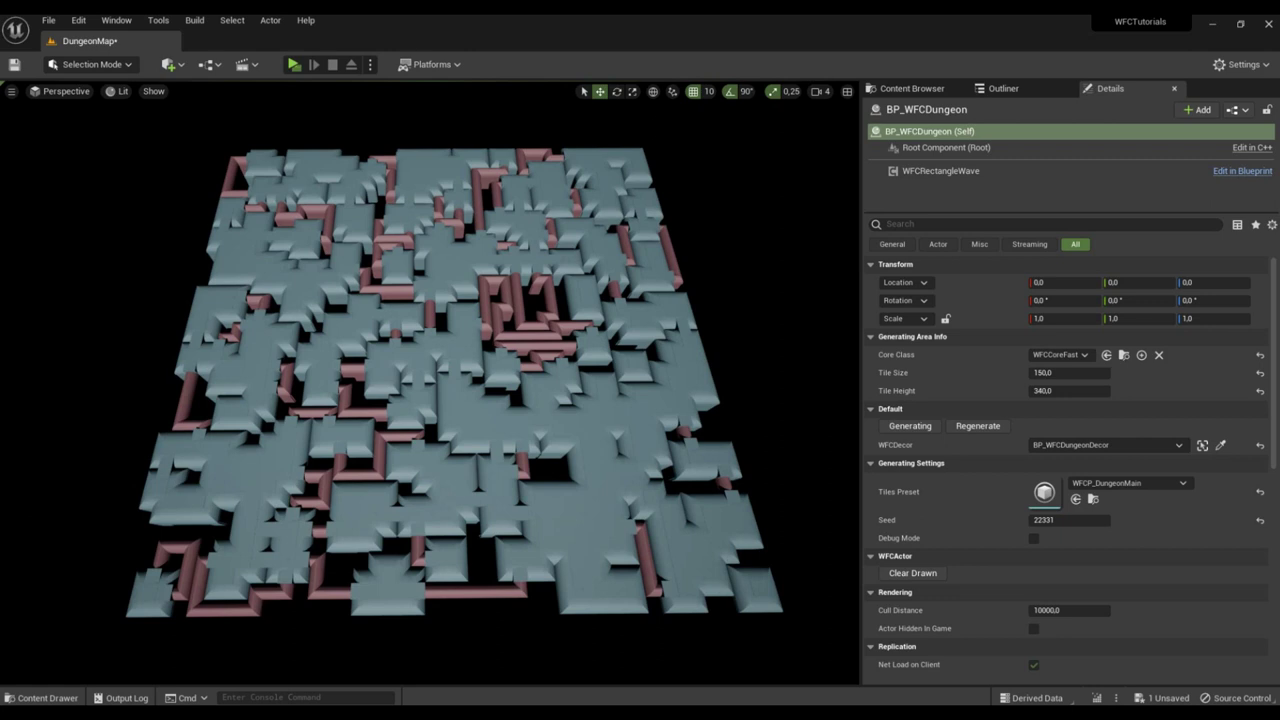